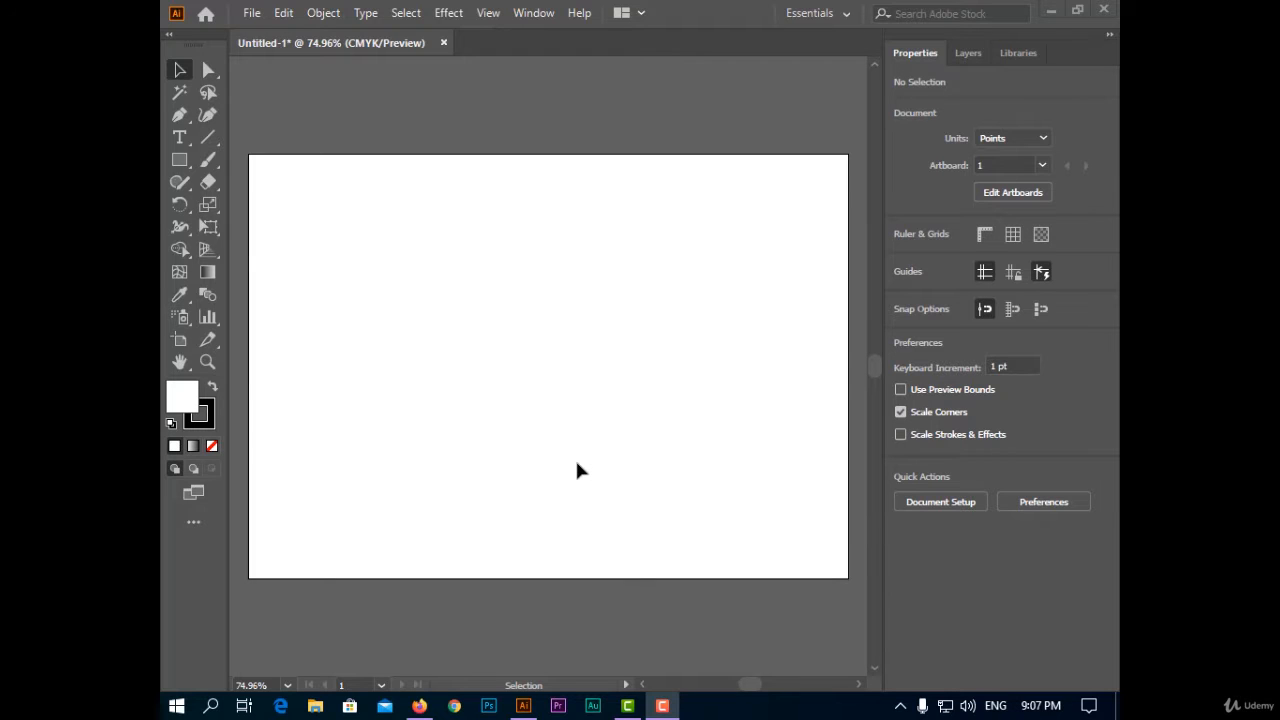
left_click(176, 117)
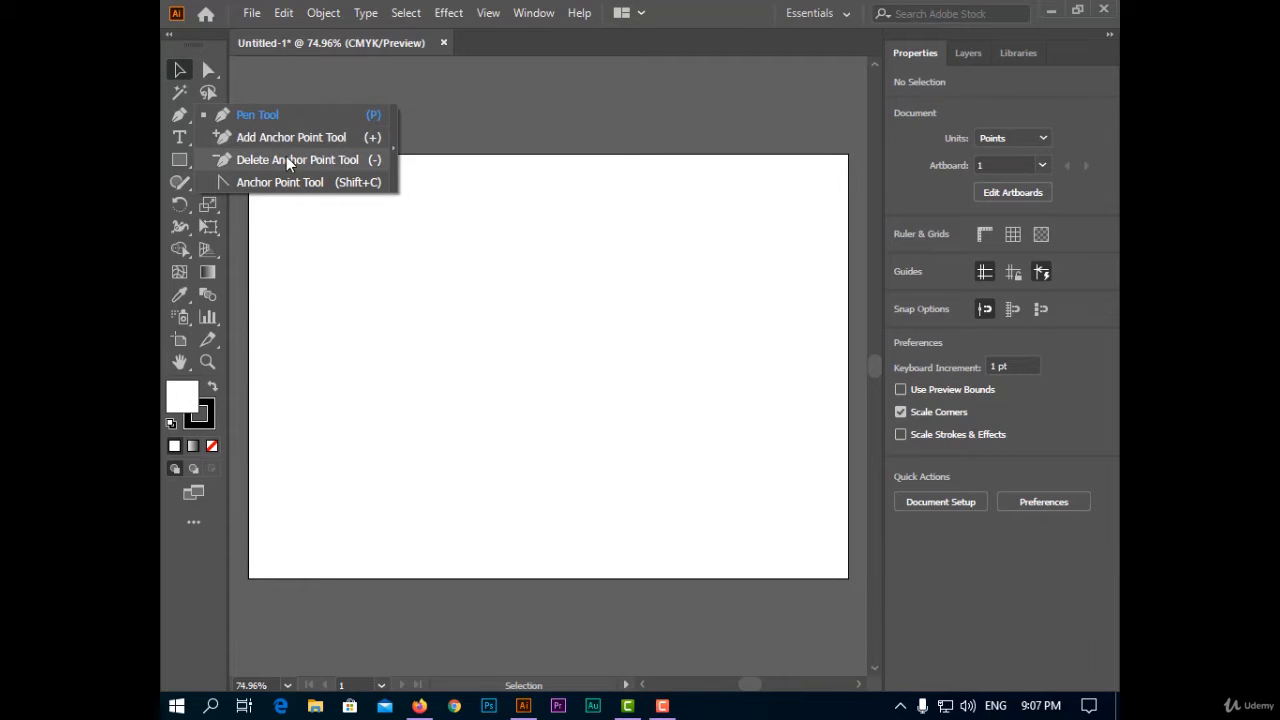
left_click(326, 262)
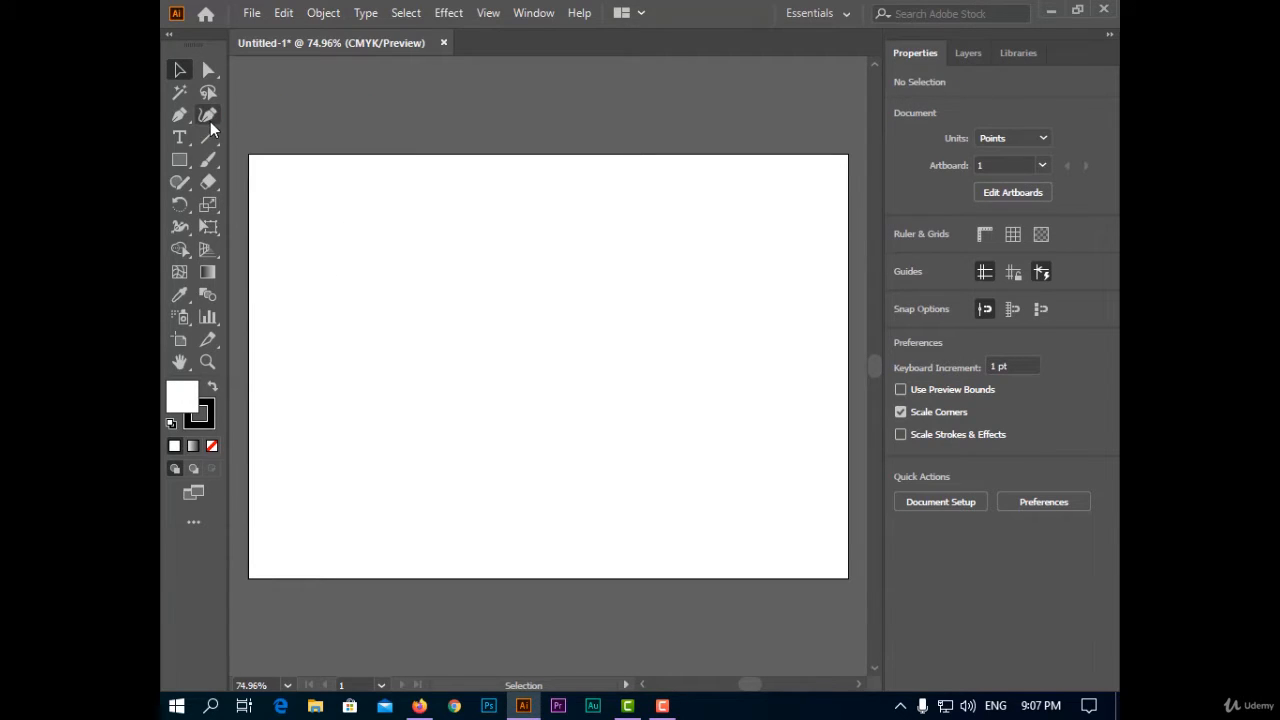
Draw an open curved path of five anchor points, about 615 × 466 pt, across the artboard with the Curvature tool.
left_click(208, 116)
left_click(377, 313)
left_click(661, 246)
left_click(760, 483)
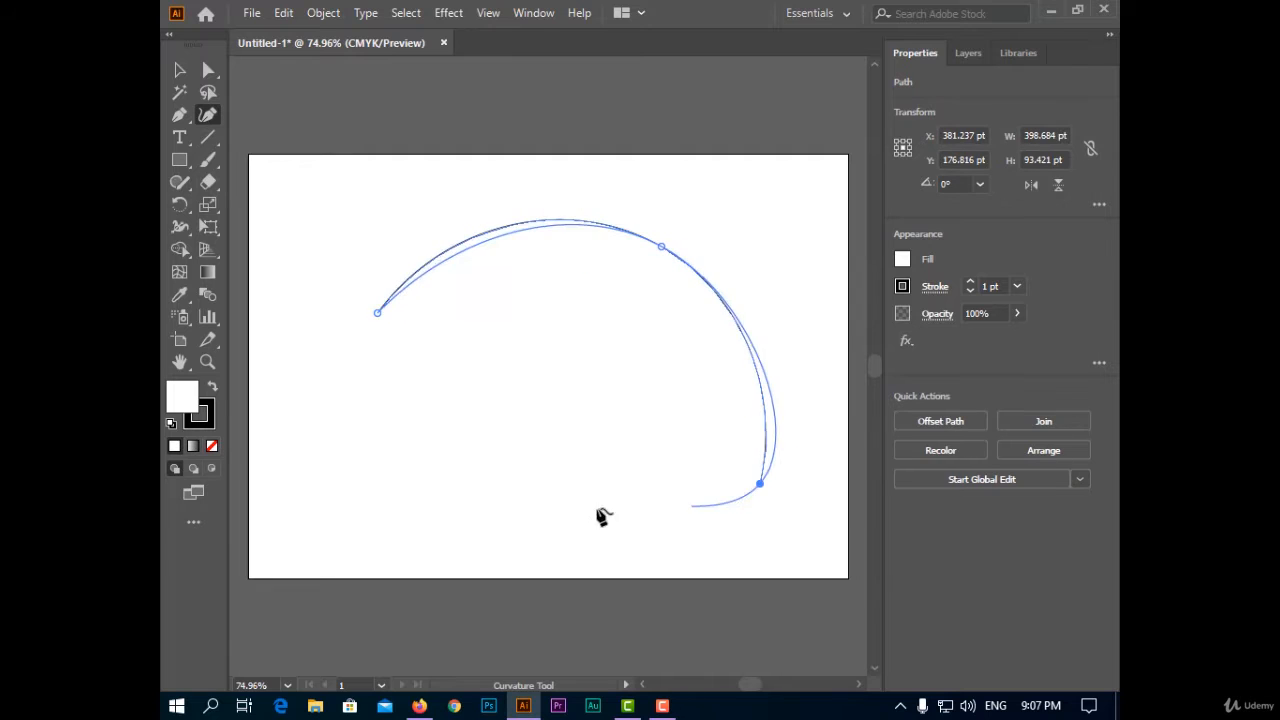
left_click(435, 507)
left_click(334, 391)
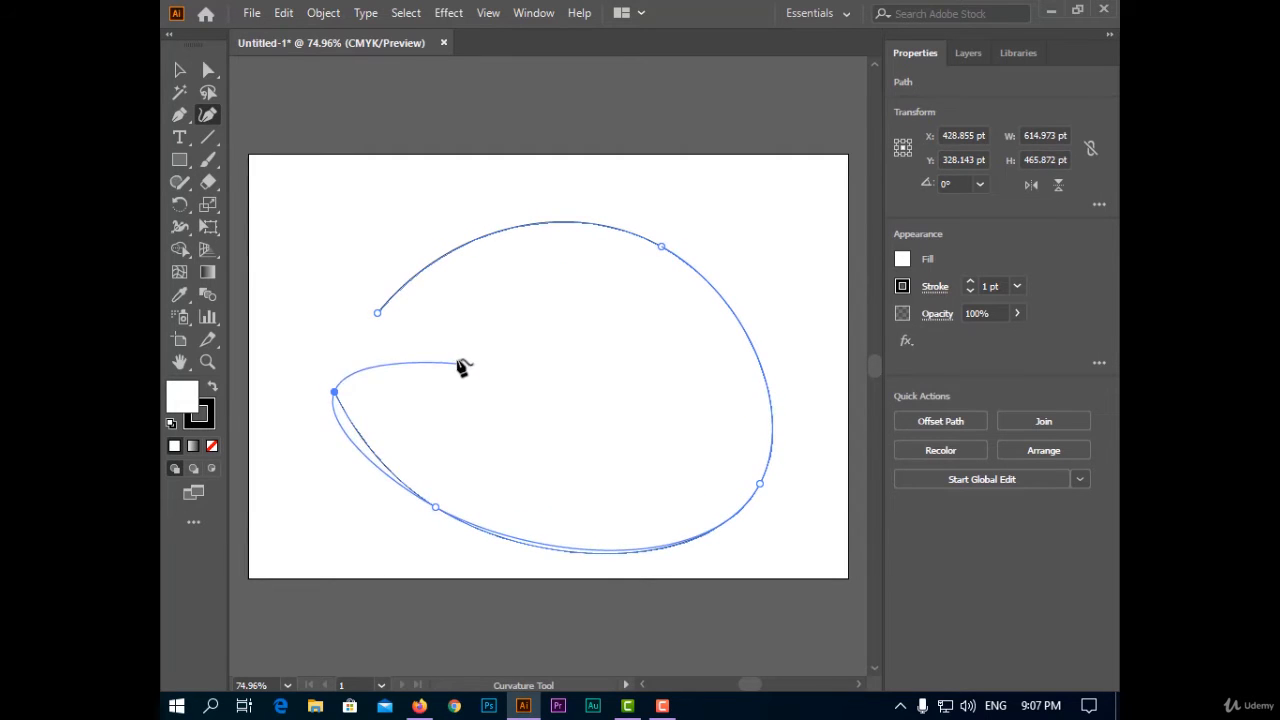
key("Escape")
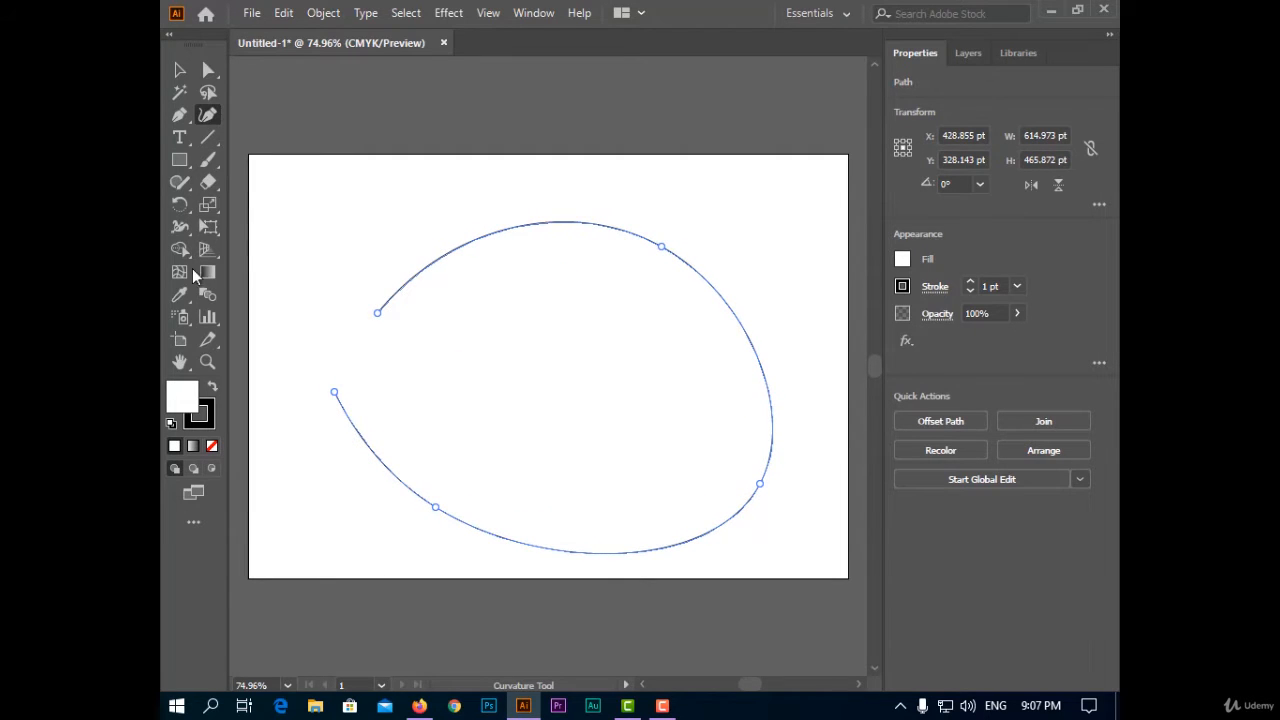
Add an anchor point on the upper arc of the curved path and remove it with the Delete Anchor Point tool.
left_click(177, 114)
left_click_drag(188, 113, 288, 137)
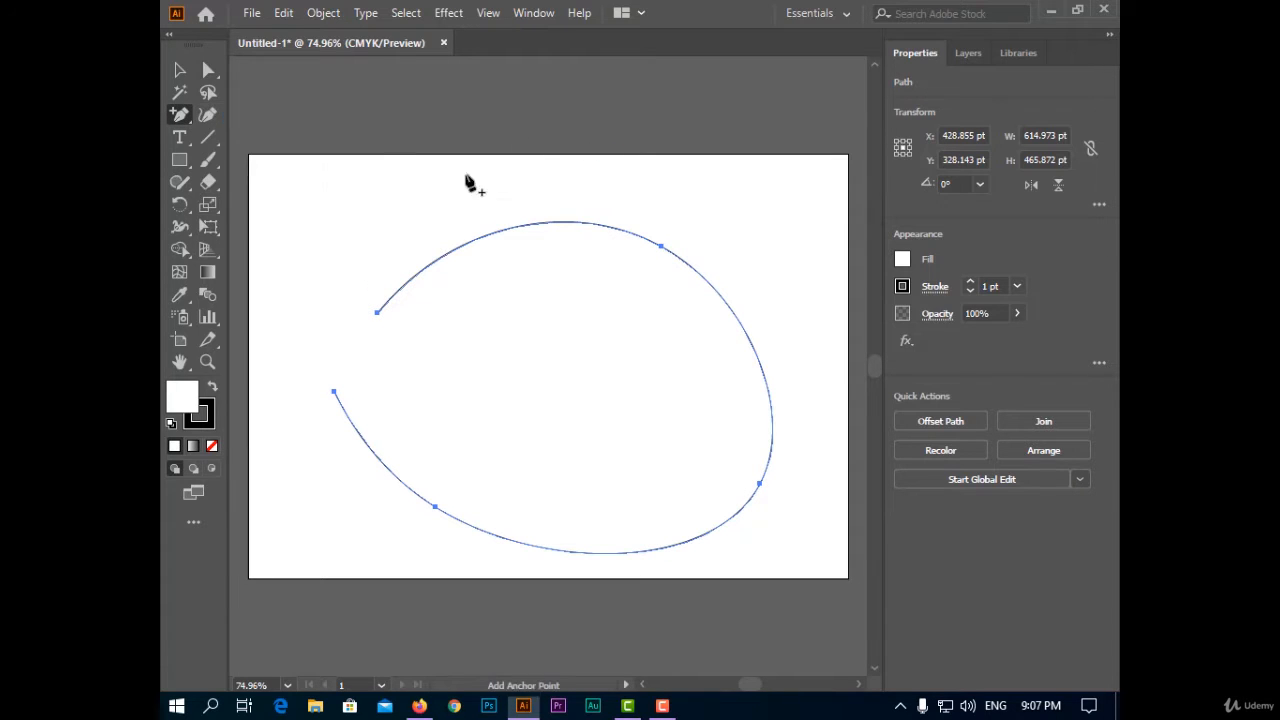
left_click(512, 226)
left_click_drag(171, 120, 293, 158)
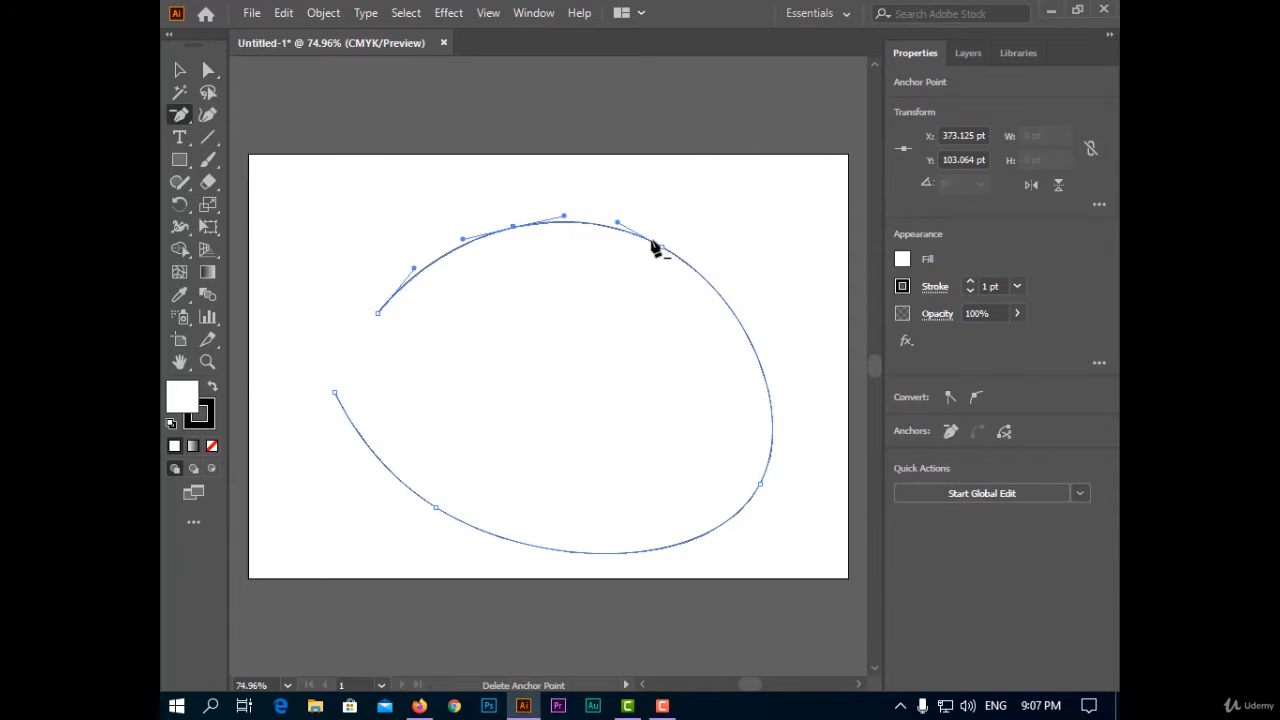
left_click(512, 227)
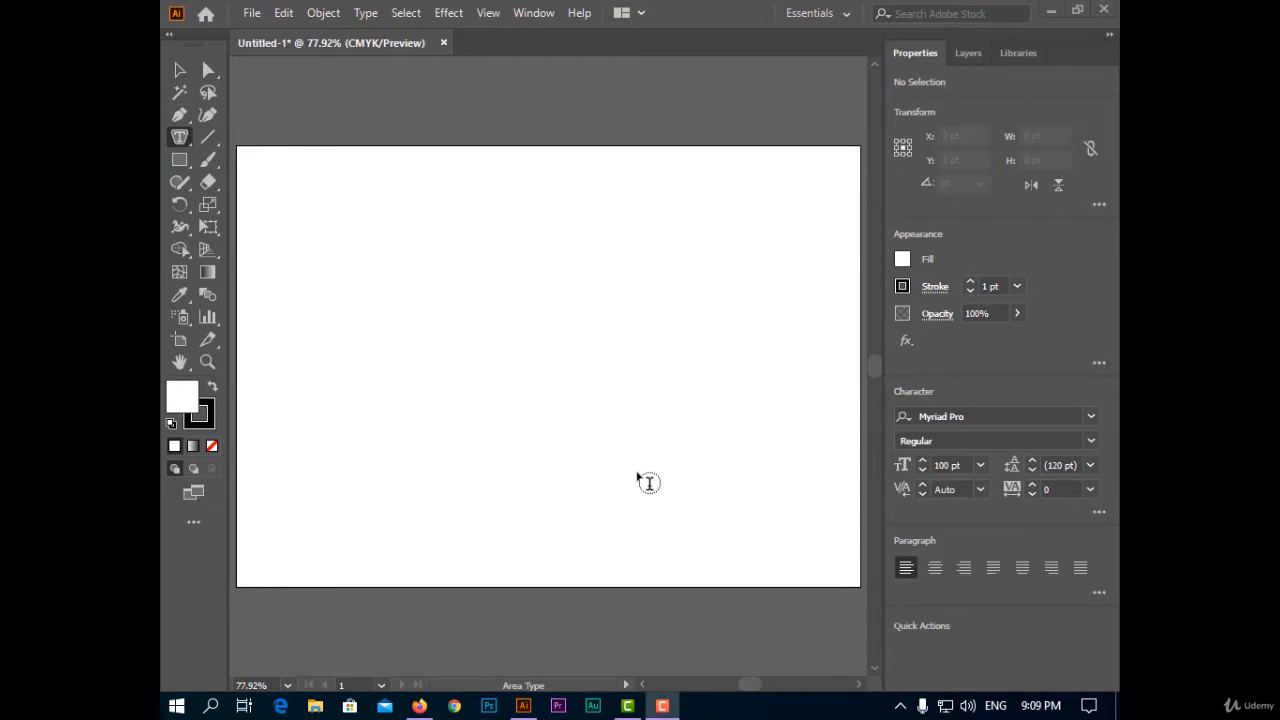
left_click_drag(180, 138, 204, 160)
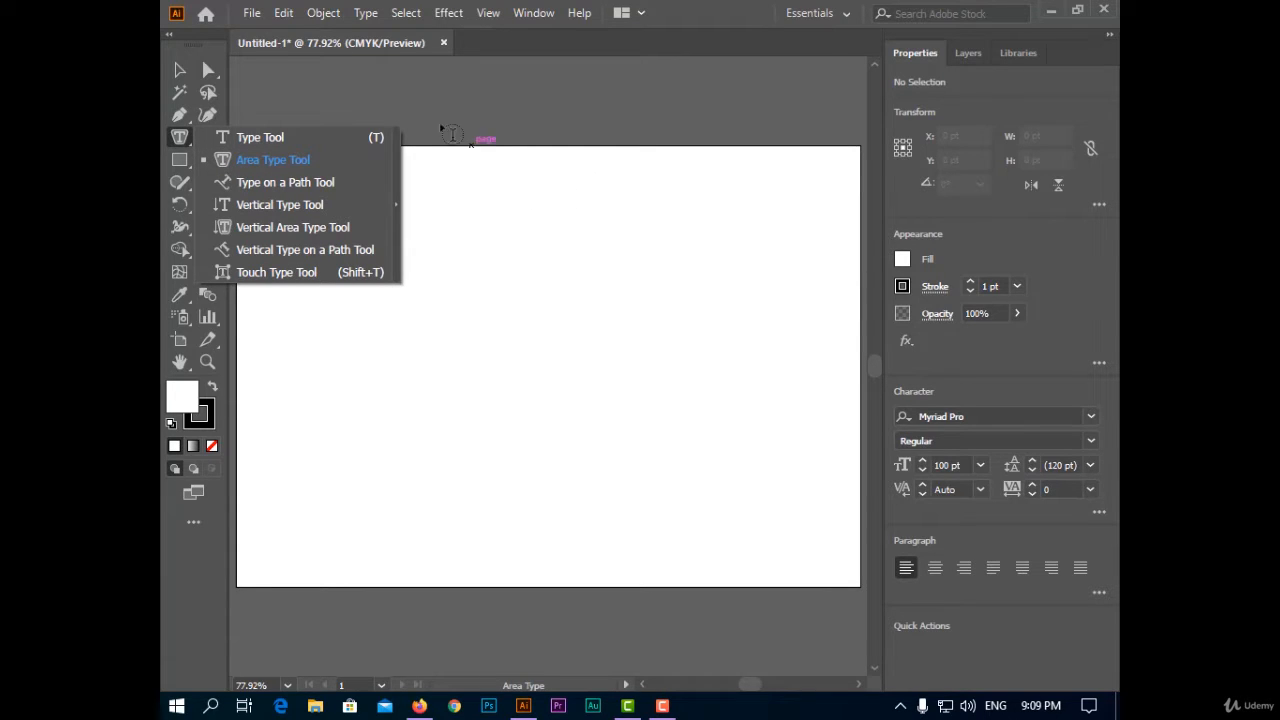
left_click(180, 70)
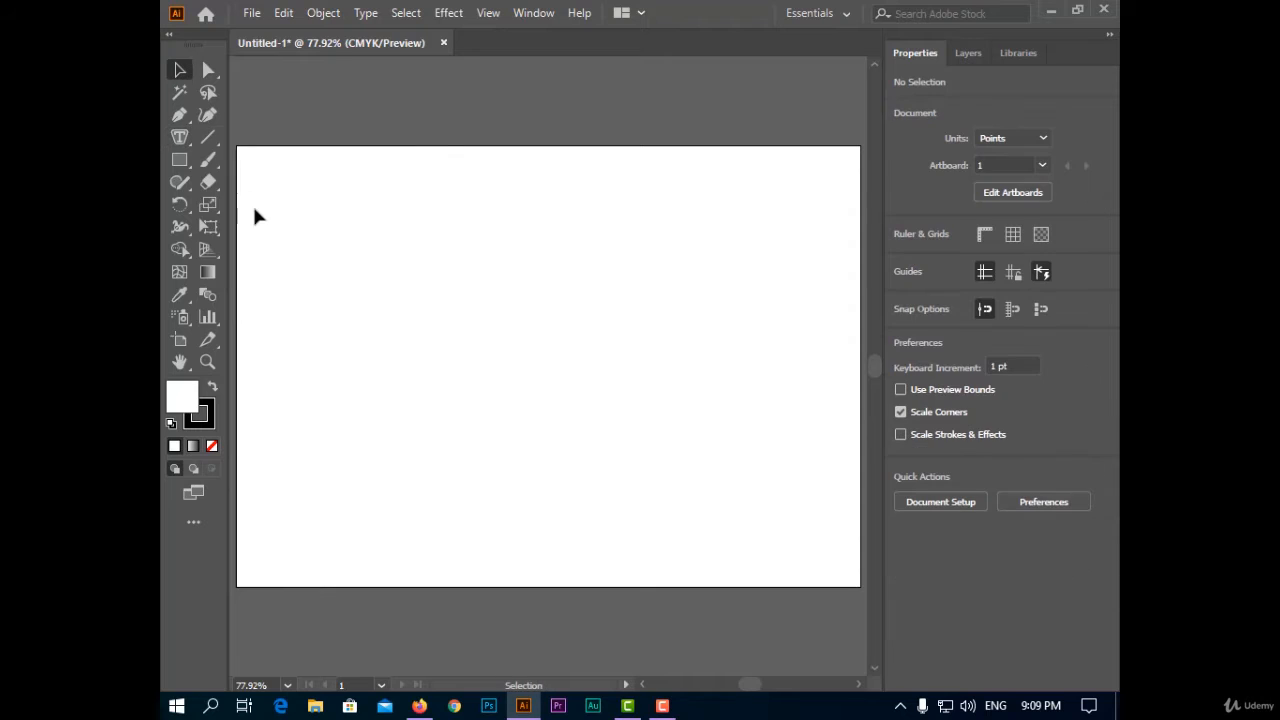
Draw an ellipse about 353 × 372 pt in the middle of the artboard.
left_click_drag(181, 158, 300, 205)
left_click_drag(443, 224, 705, 498)
Turn the ellipse into an area type container and fill it with the filler text "jjfgjjkgjgjjggjjgjg".
left_click(179, 137)
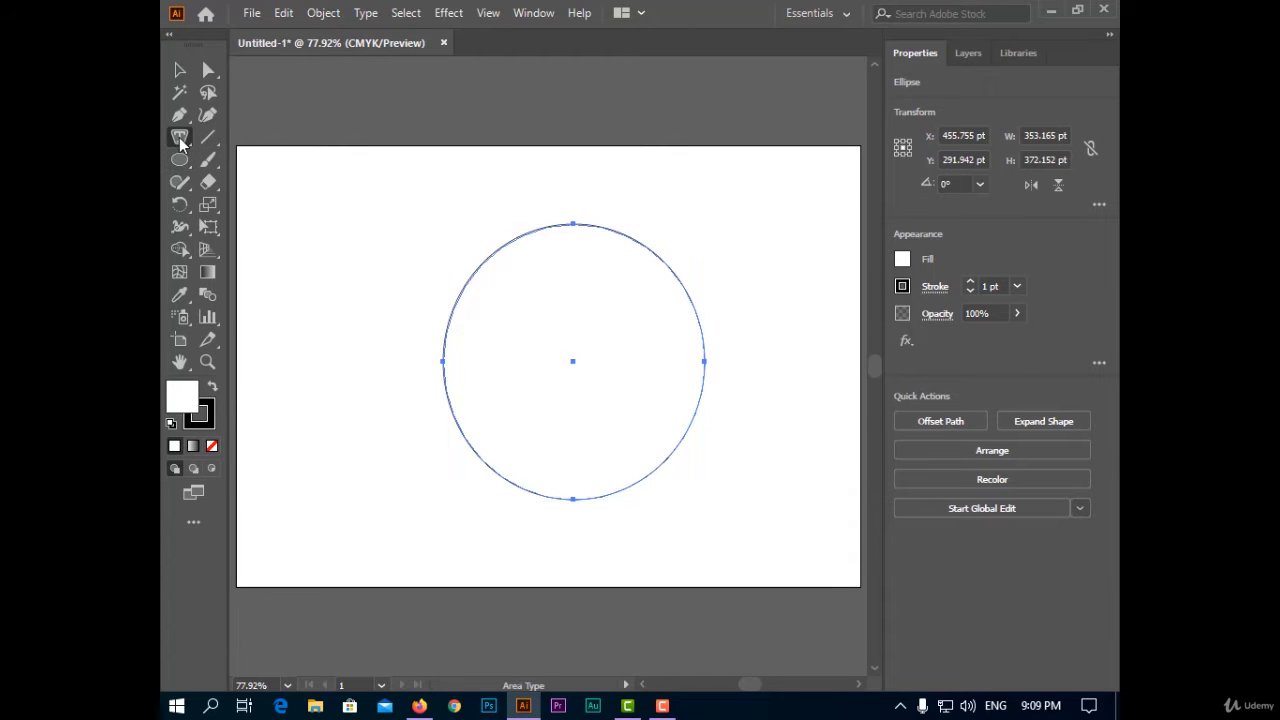
left_click(504, 245)
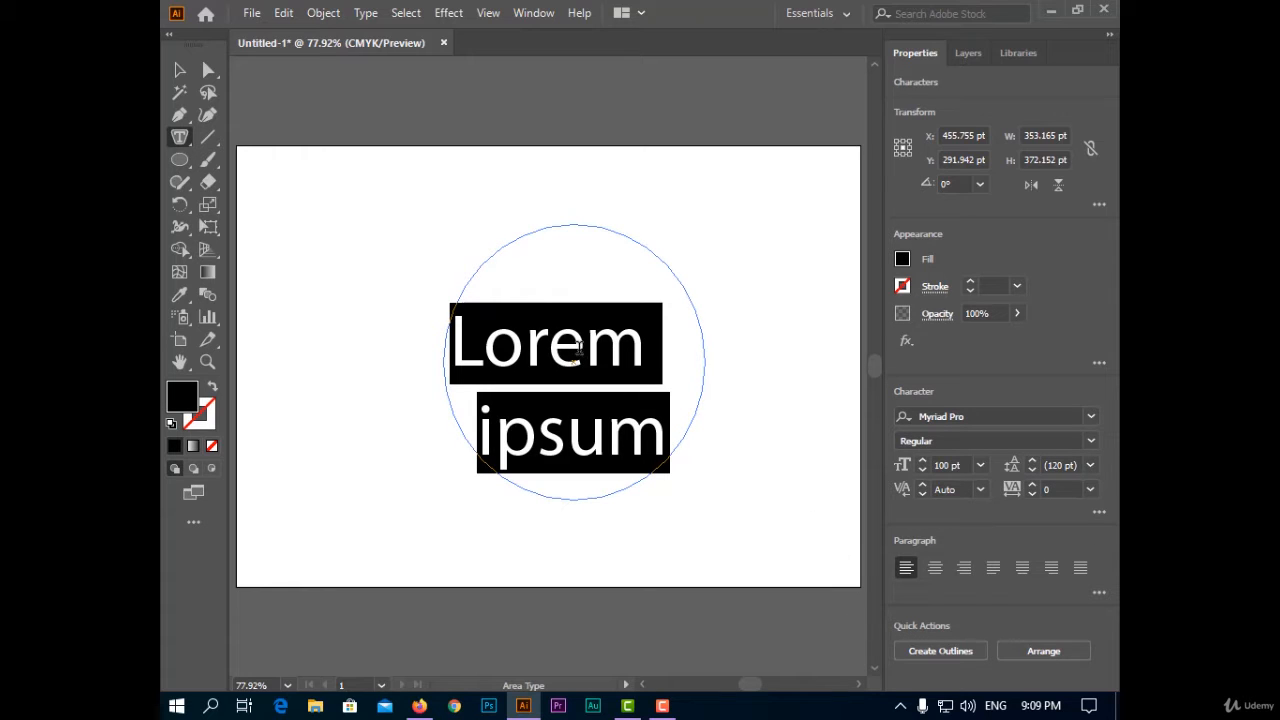
type("jjfgjjkgj")
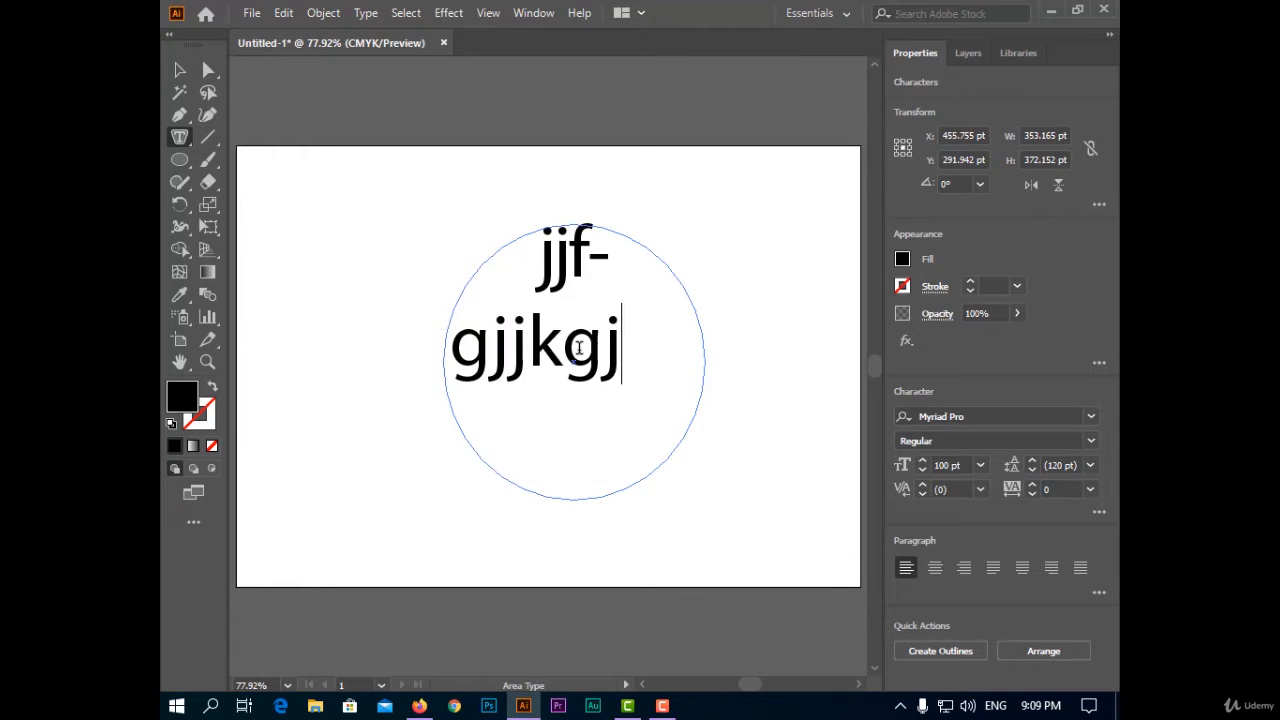
type("gjjgj")
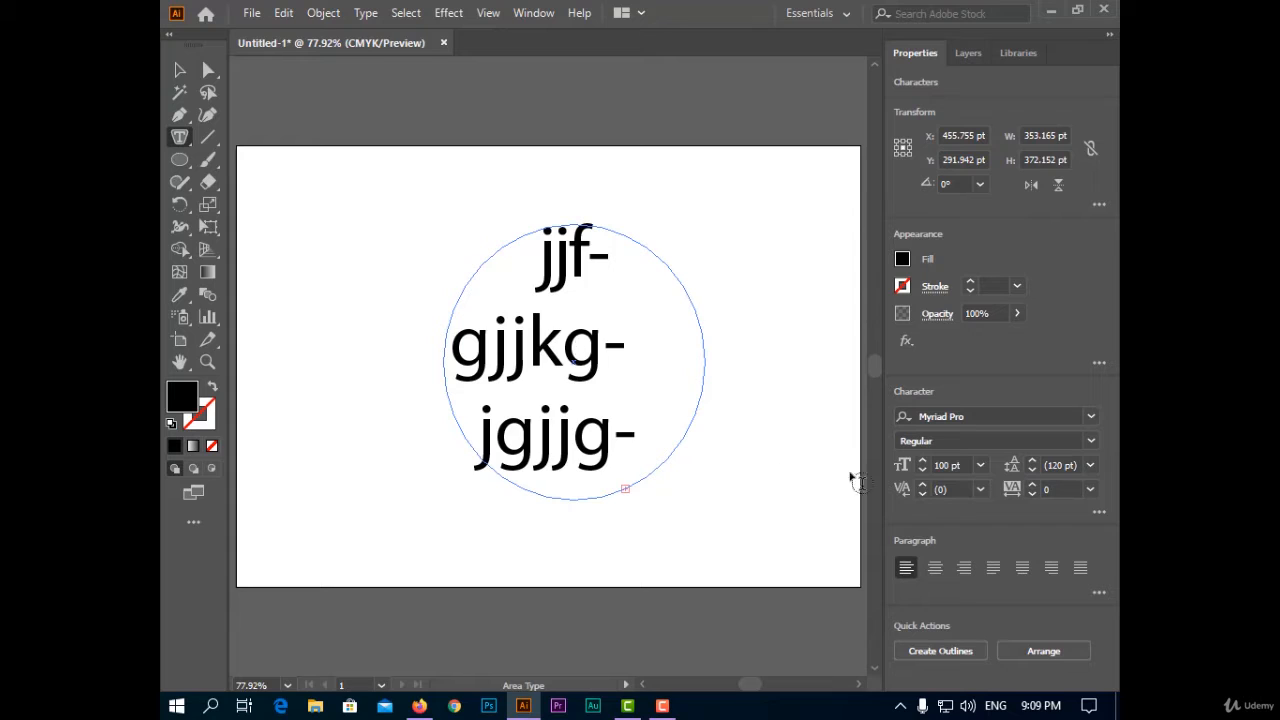
Set the font size of all the text inside the ellipse to 48 pt.
left_click(922, 470)
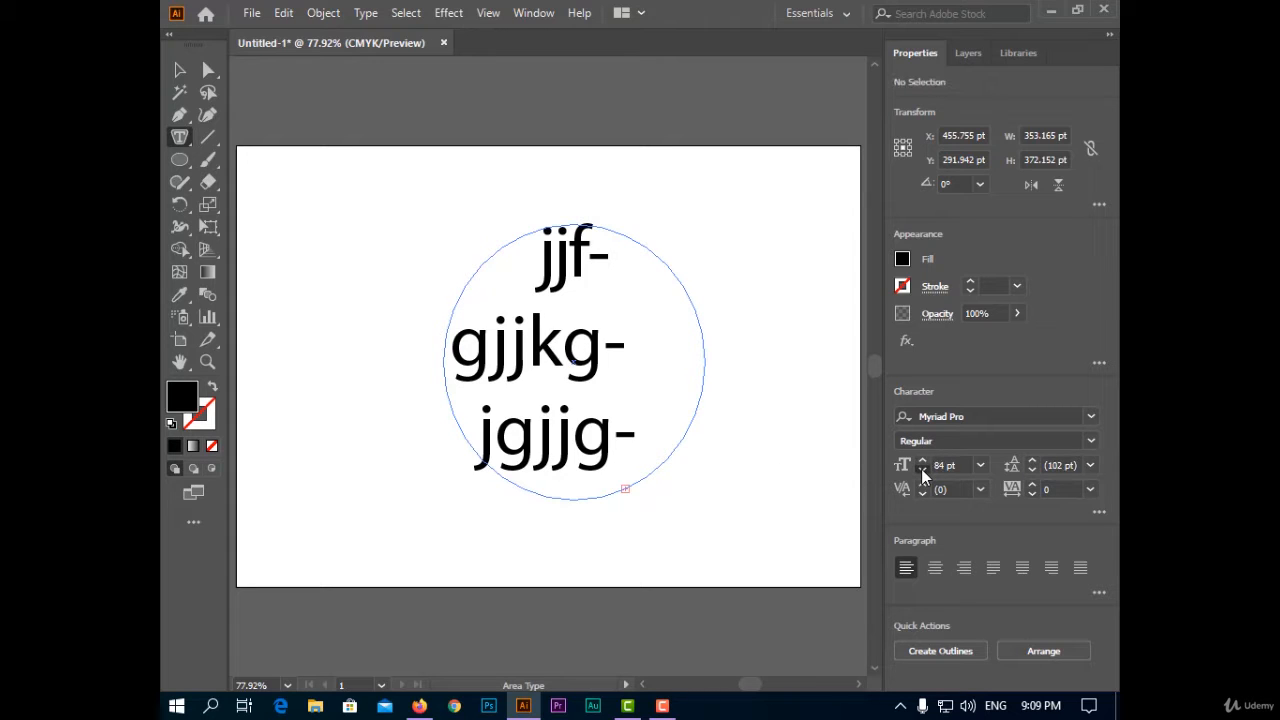
triple_click(518, 316)
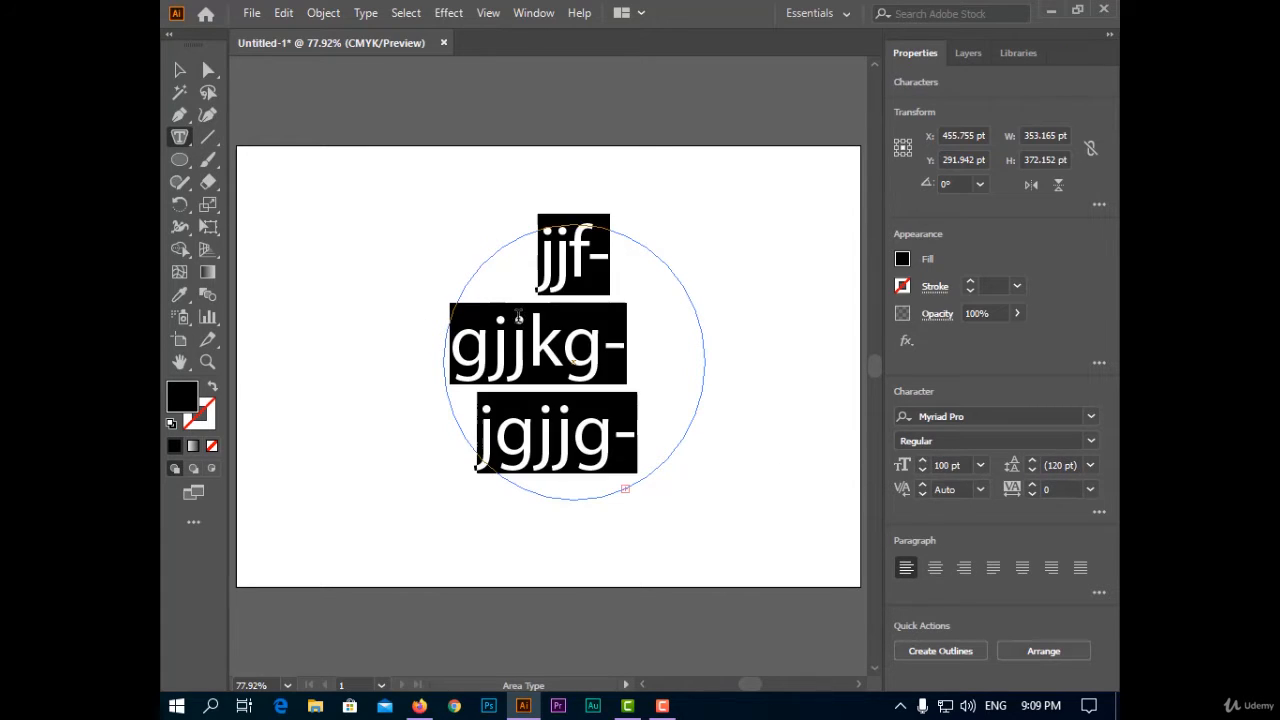
left_click(980, 465)
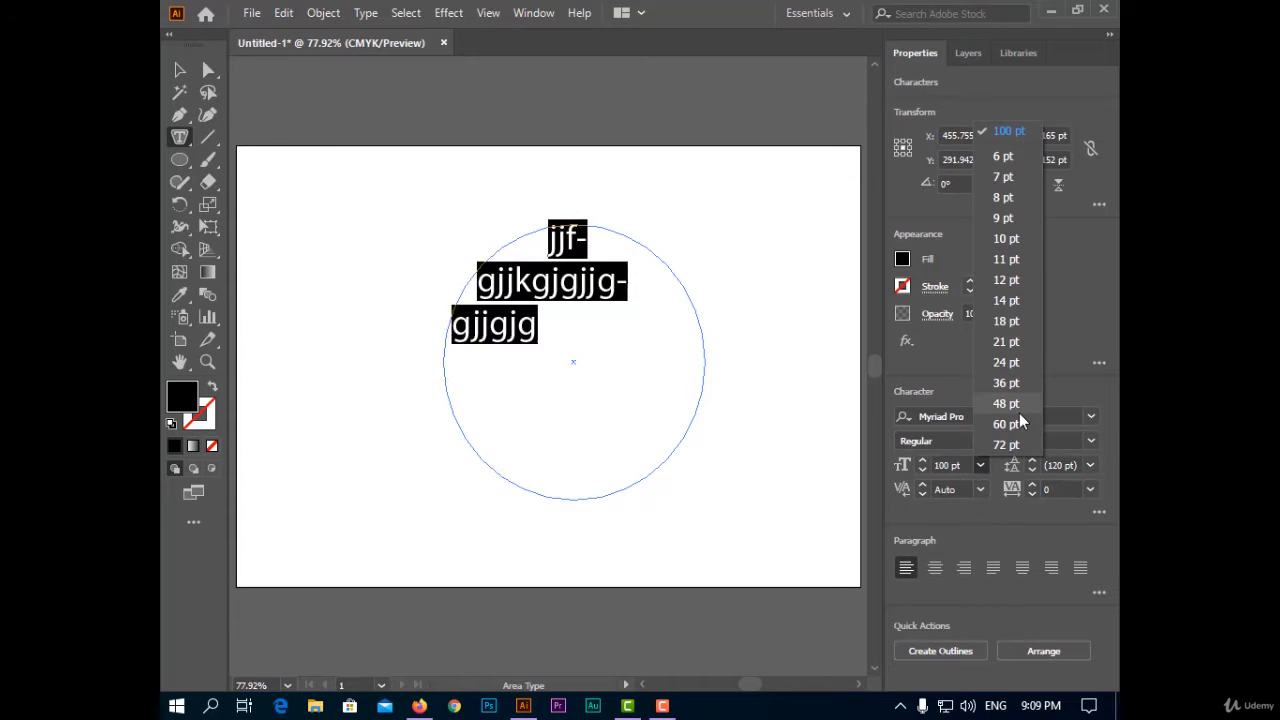
left_click(1015, 404)
Replace the text in the ellipse with four lines of filler letters beginning "fvfgffjn", and finish text editing.
type("f")
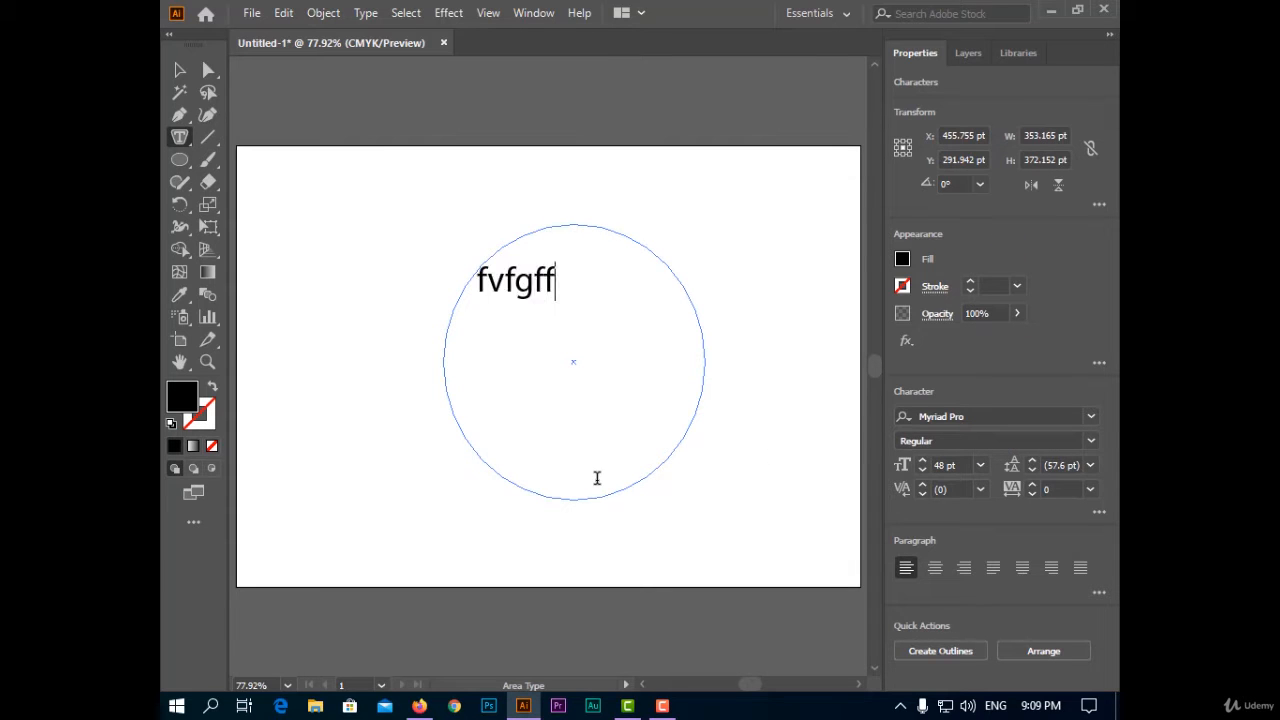
type("vf-gffjn-fjjfjfjfjfjfjfjfjgf")
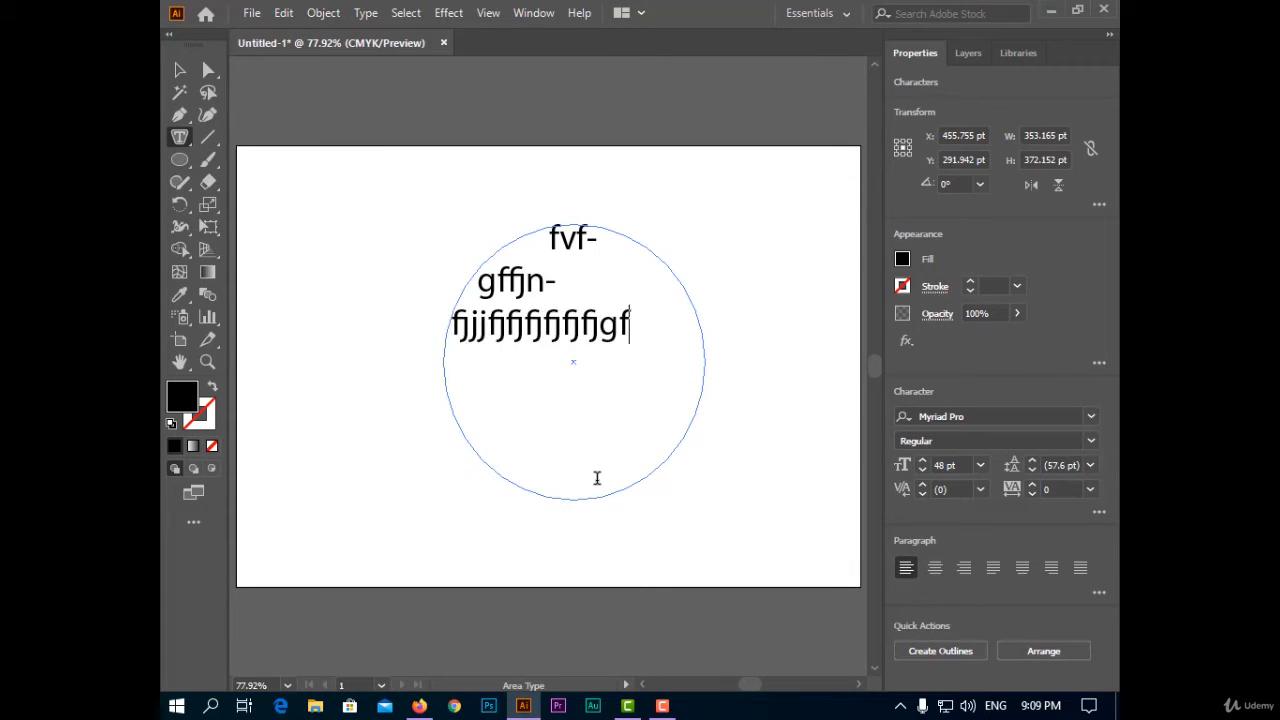
type("ngf-gfgfgfgfg")
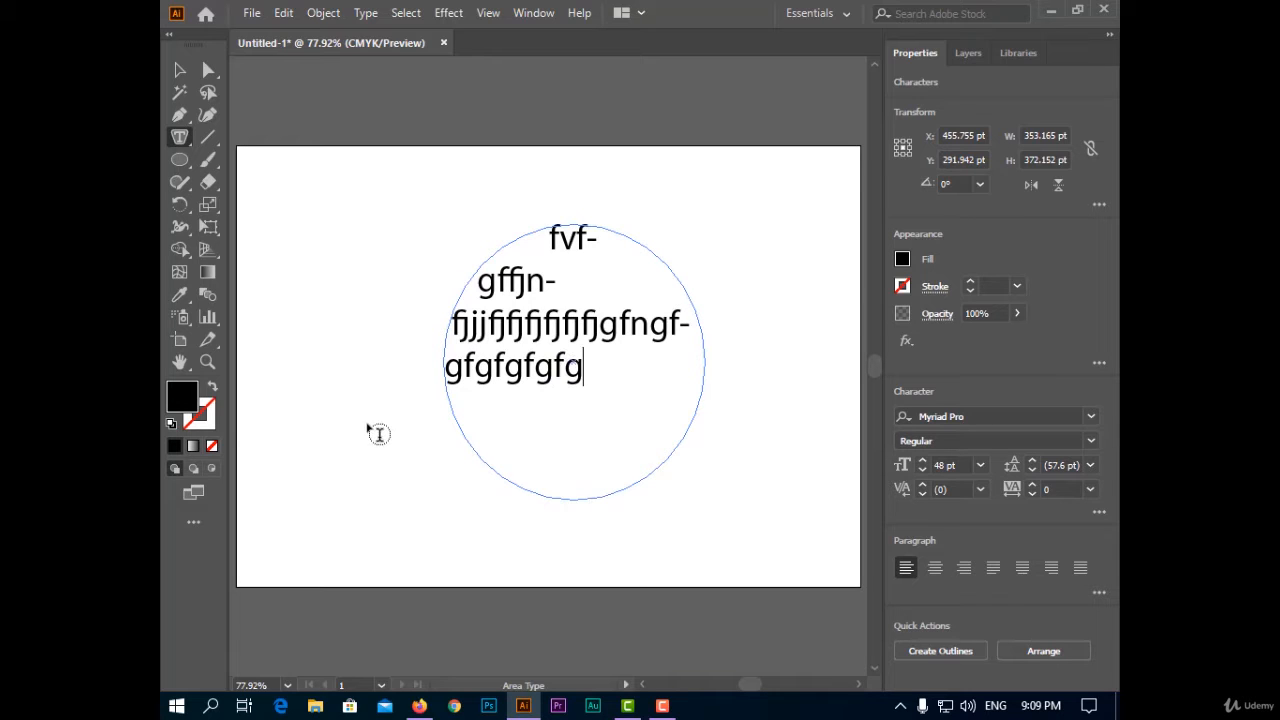
key("Escape")
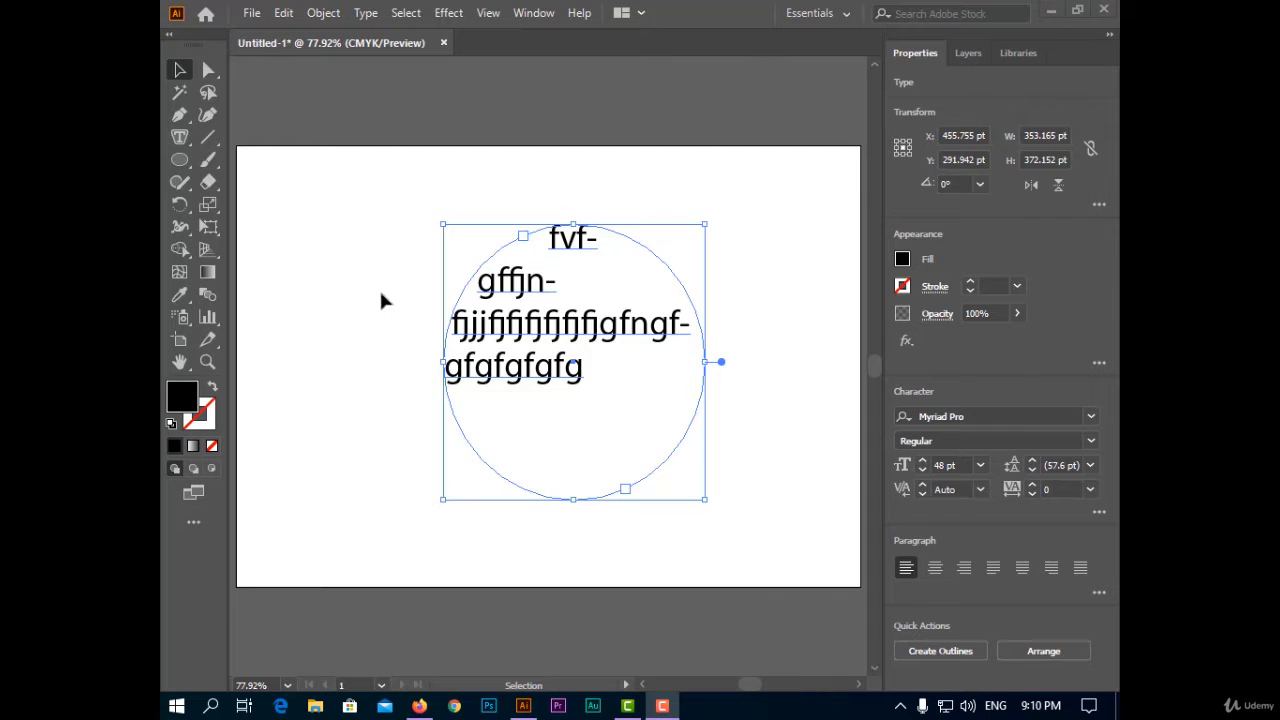
Delete the text-filled ellipse from the artboard.
left_click(656, 268)
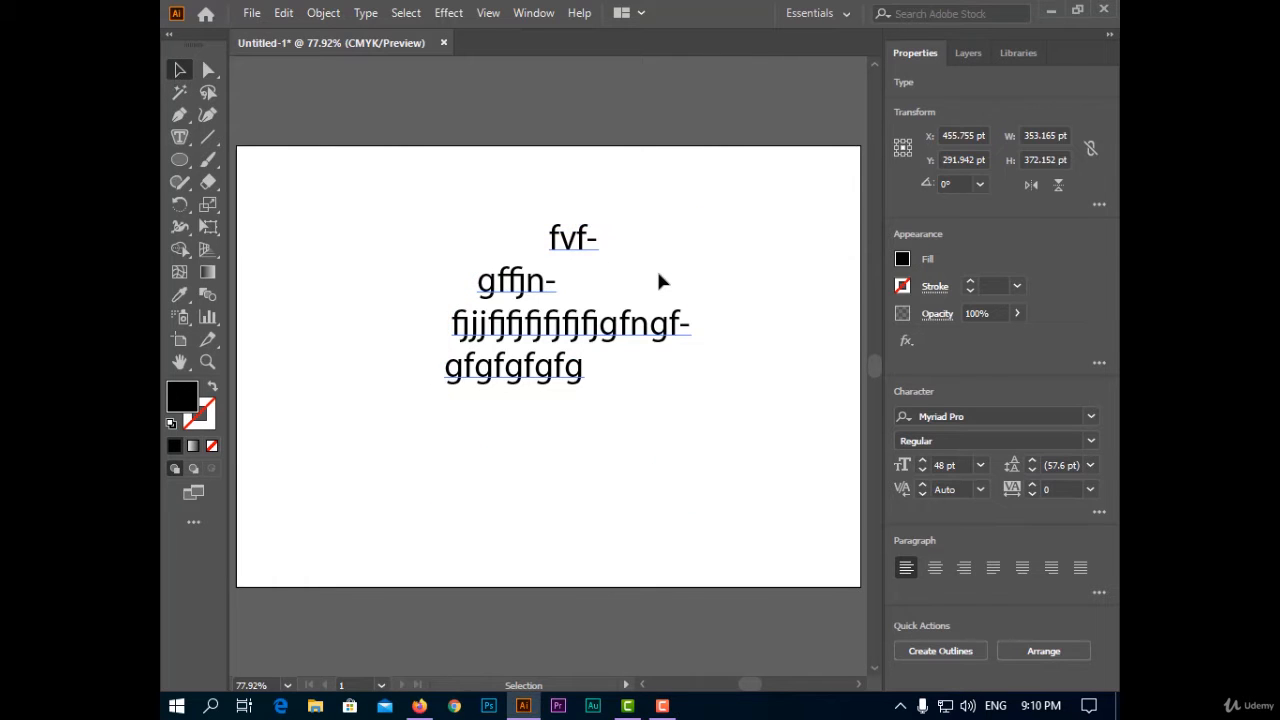
left_click(602, 326)
key("Delete")
Draw a black-filled ellipse about 382 × 361 pt mid-artboard and apply a type tool to it.
left_click_drag(183, 163, 253, 205)
left_click_drag(425, 222, 709, 489)
left_click_drag(180, 137, 245, 157)
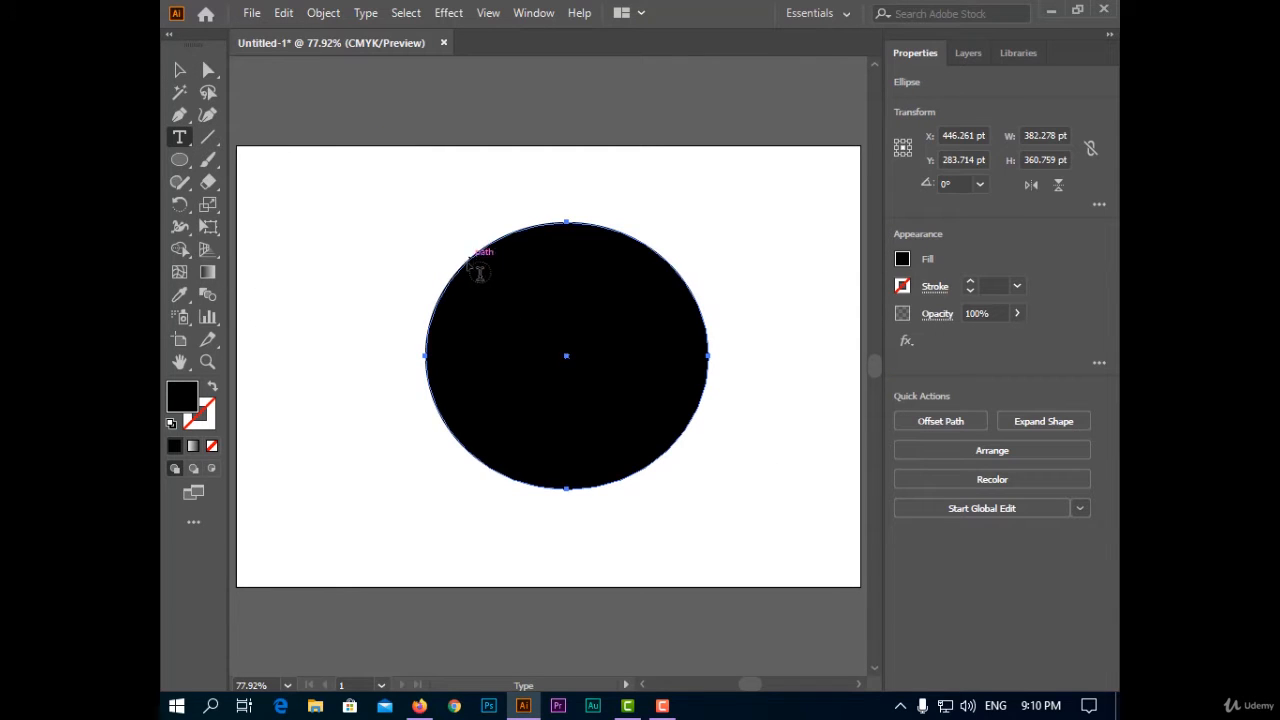
left_click(566, 347)
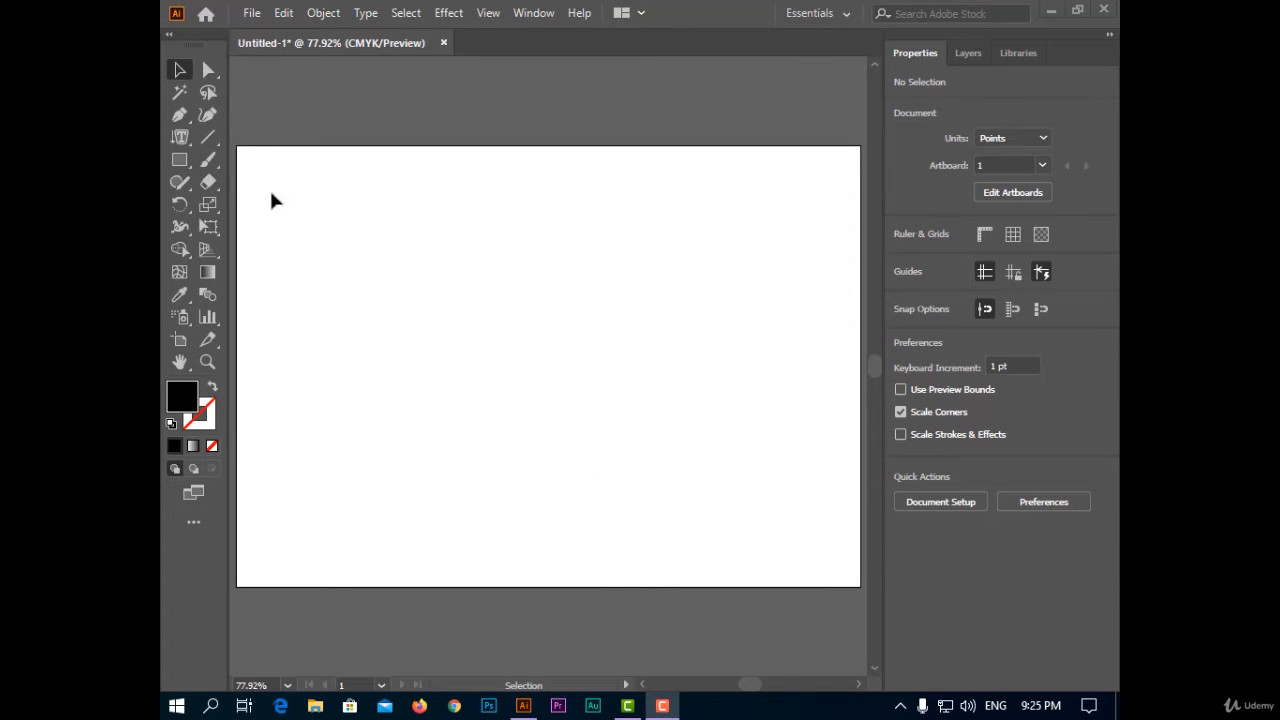
Draw a black-filled rectangle about 447 × 363 pt and apply the Vertical Area Type tool to it.
left_click(181, 138)
left_click(181, 138)
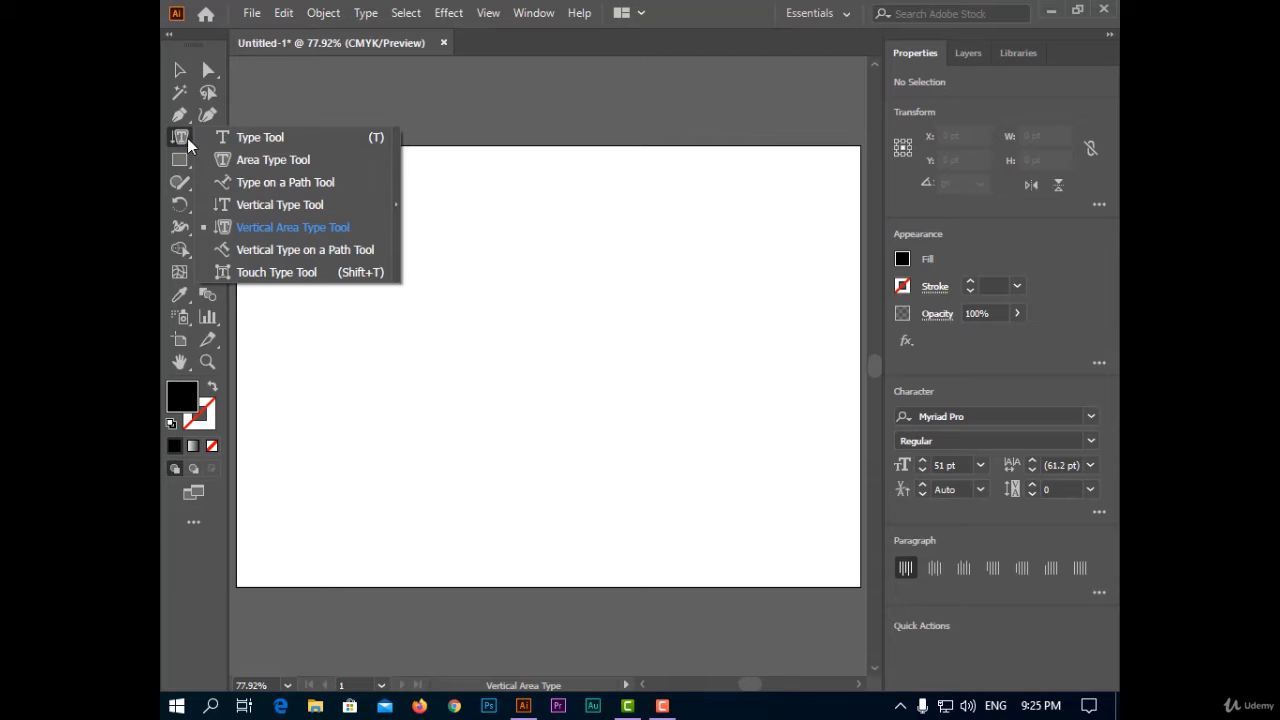
left_click(180, 159)
left_click_drag(407, 211, 738, 478)
left_click(180, 137)
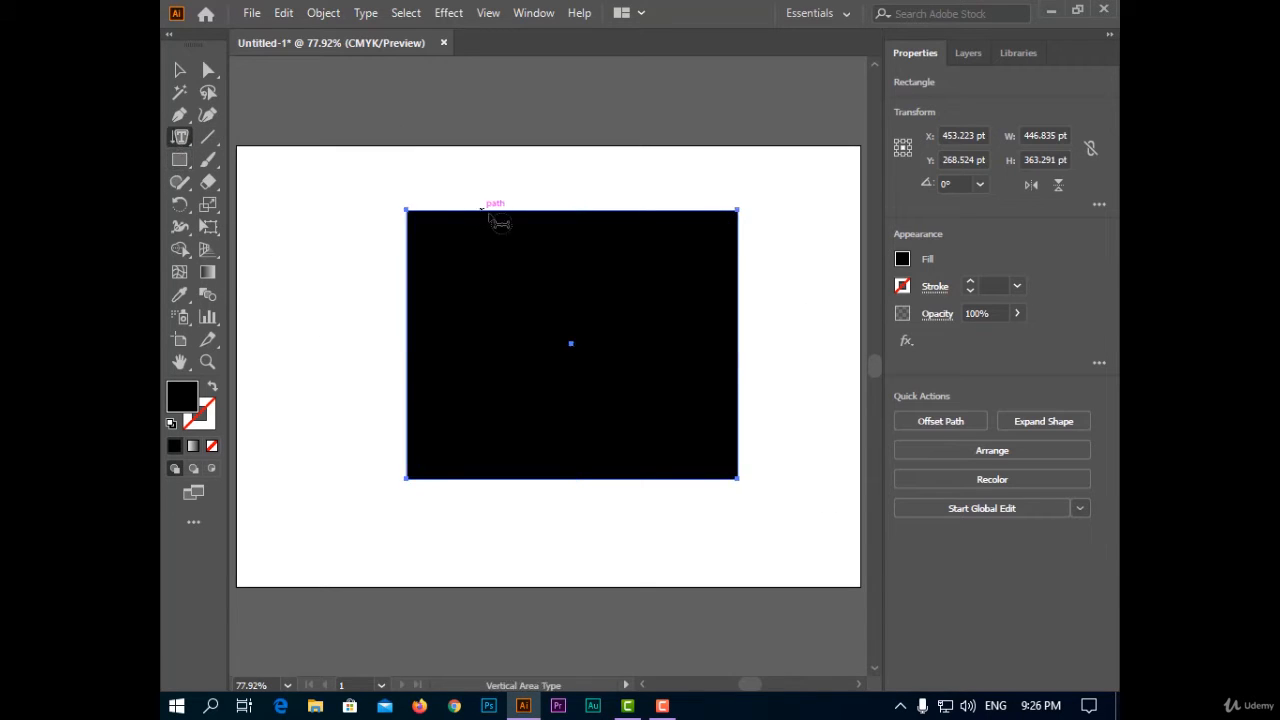
left_click(550, 297)
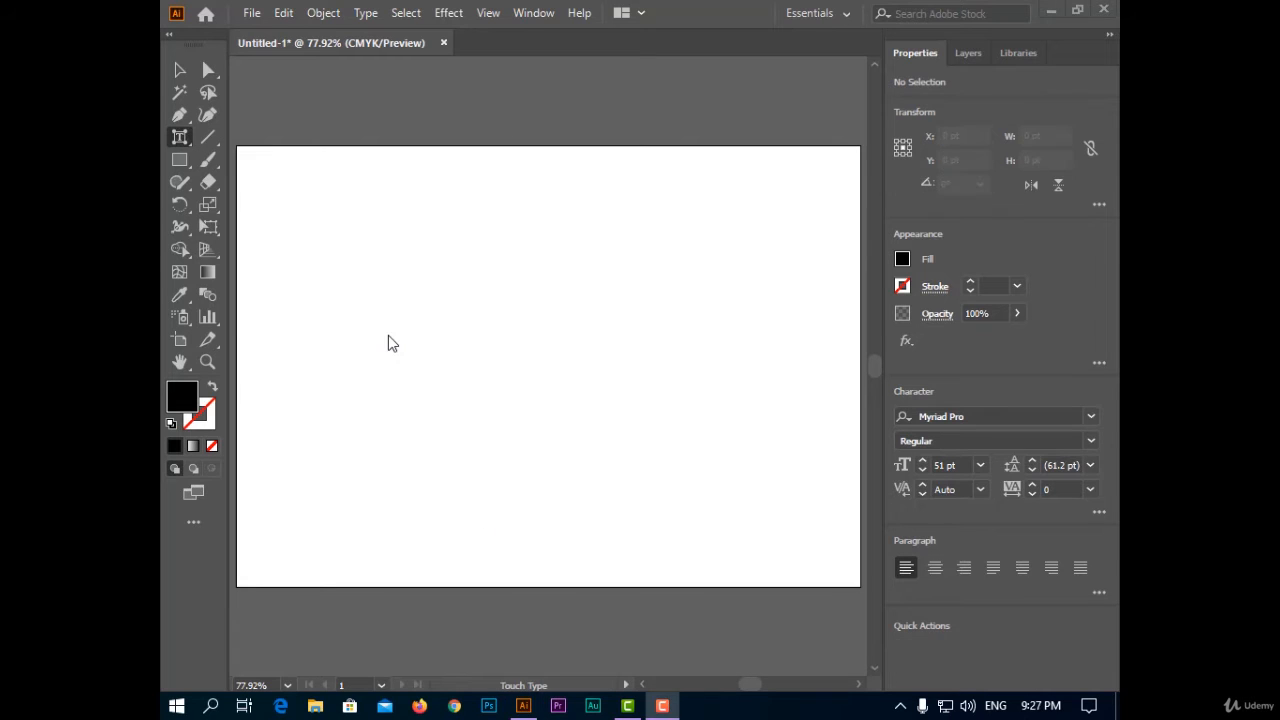
left_click(180, 143)
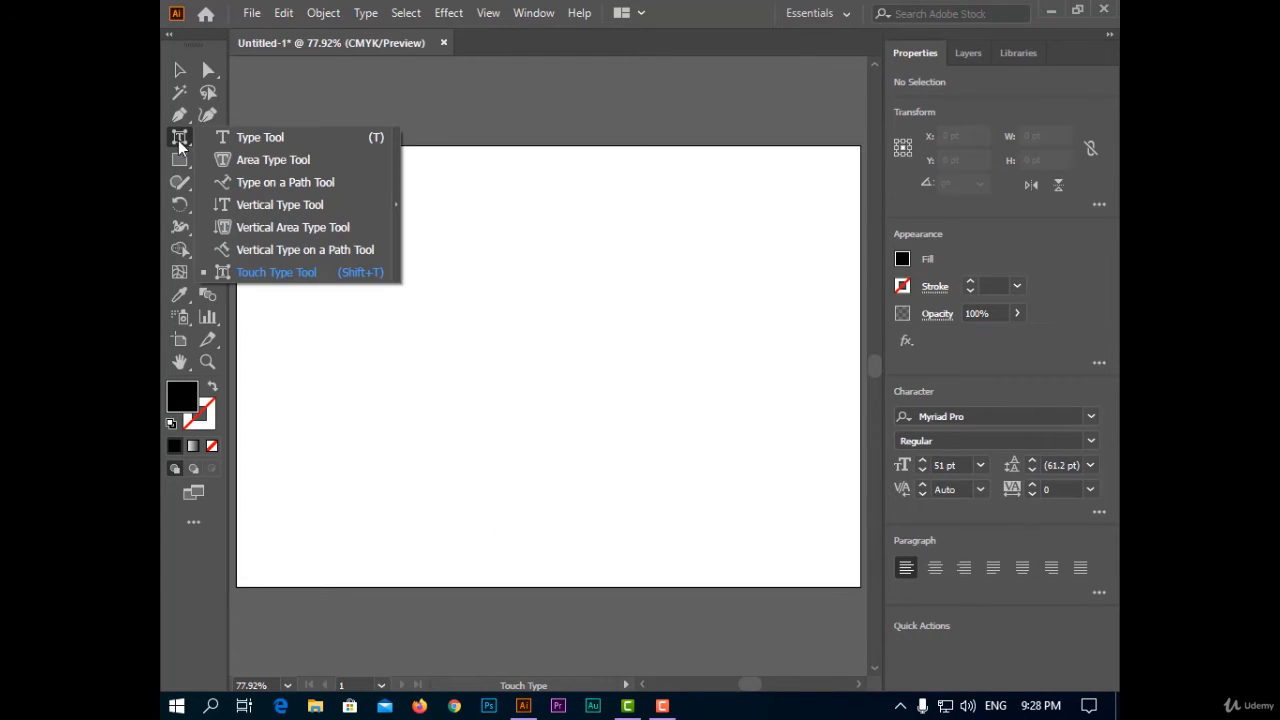
left_click(543, 222)
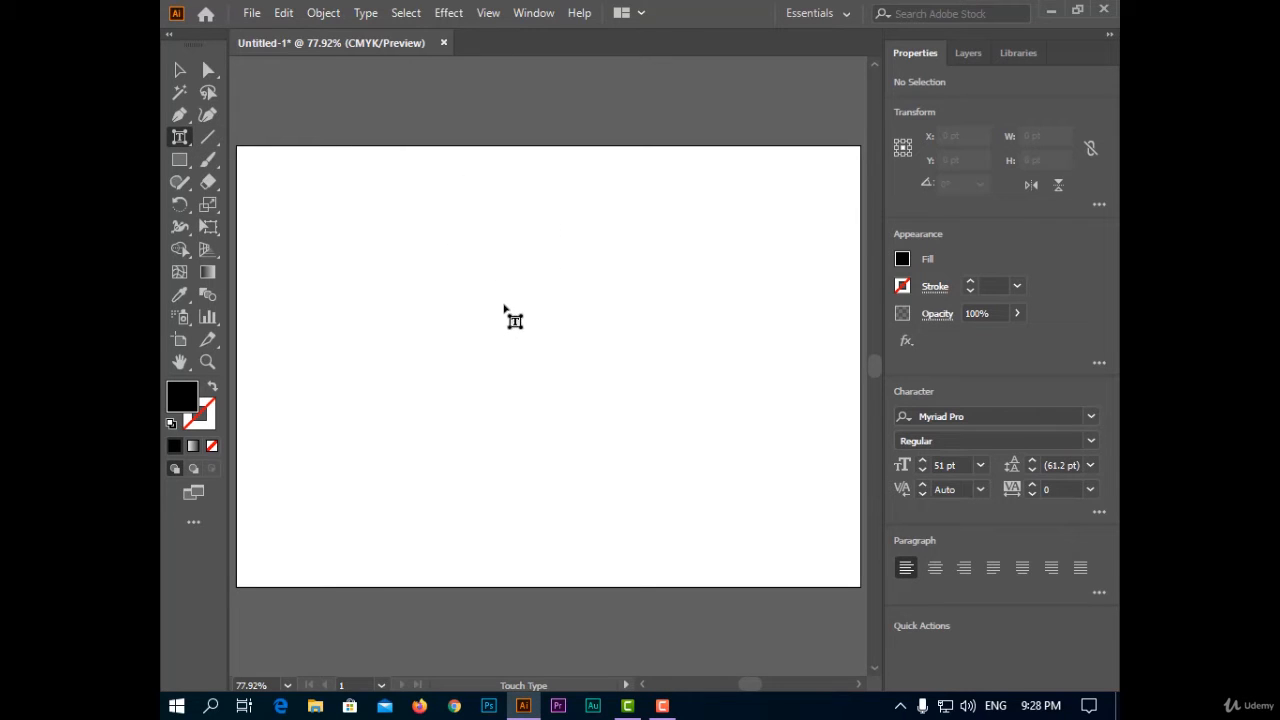
Create a text frame about 556 × 230 pt with Lorem ipsum placeholder text using the Type tool.
left_click(177, 140)
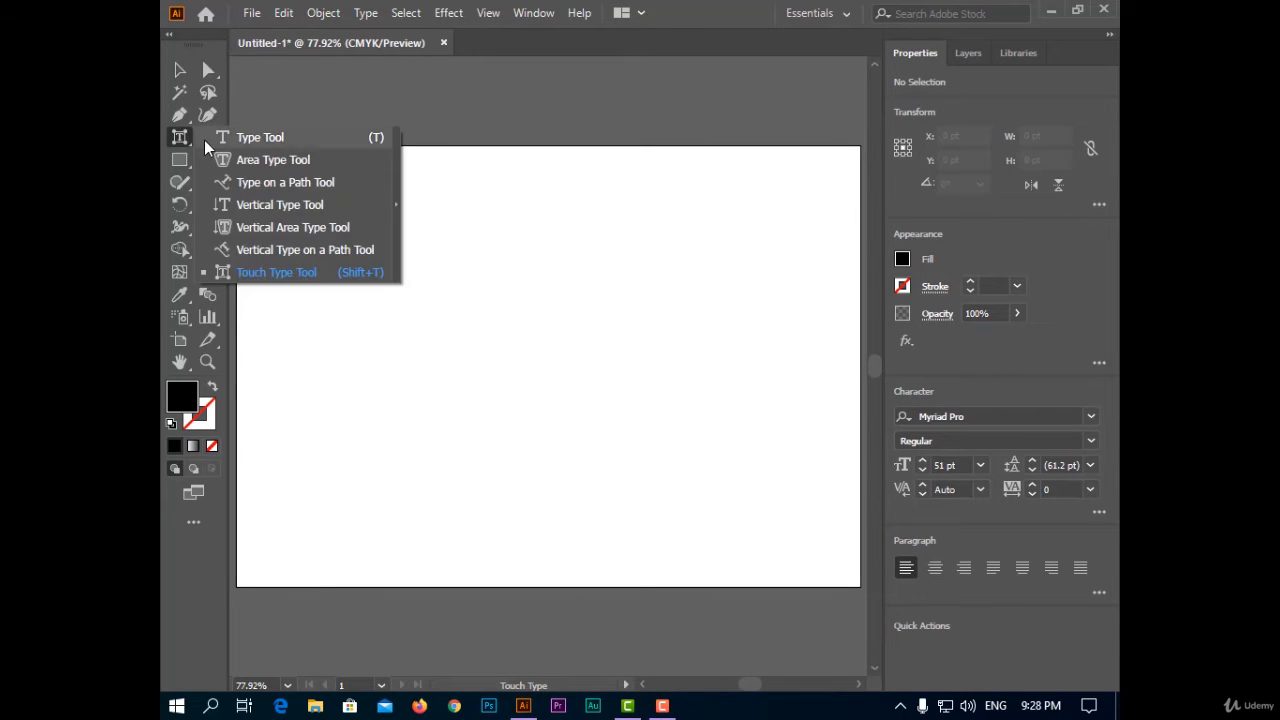
left_click(215, 135)
left_click_drag(378, 225, 786, 434)
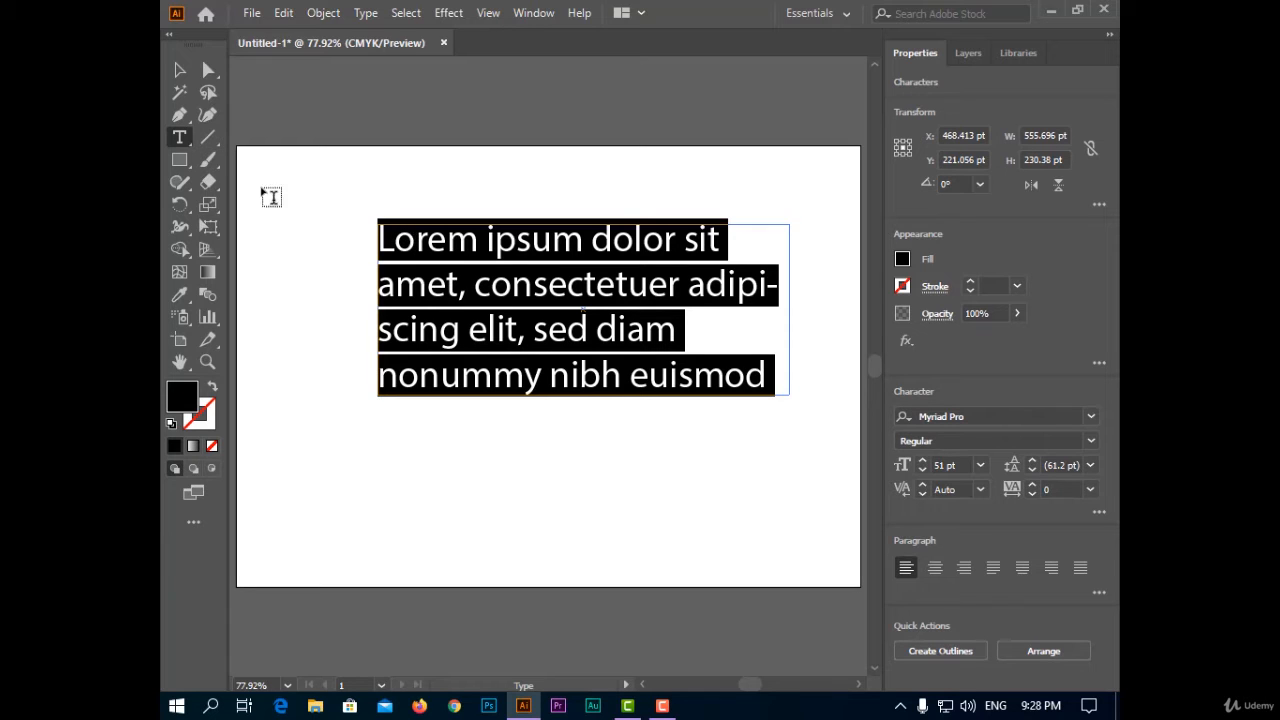
Enlarge the letter "t" of "amet" in the placeholder text with the Touch Type tool.
left_click(179, 137)
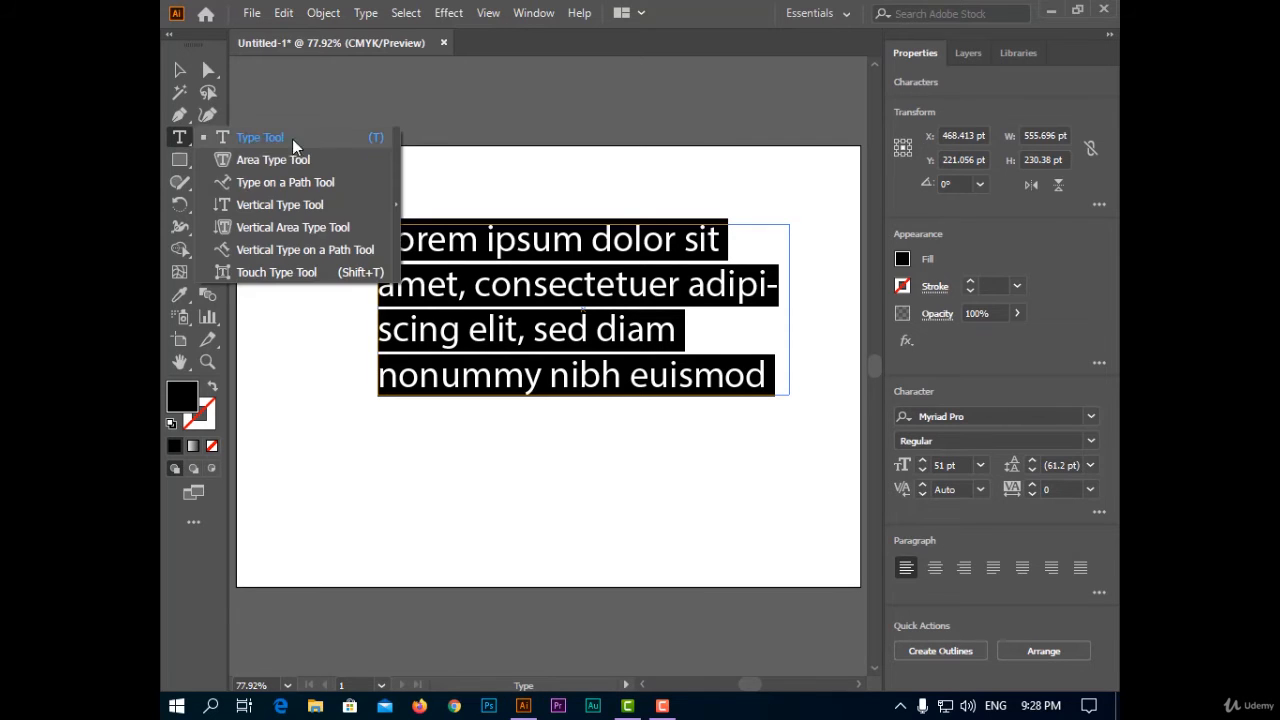
left_click(346, 272)
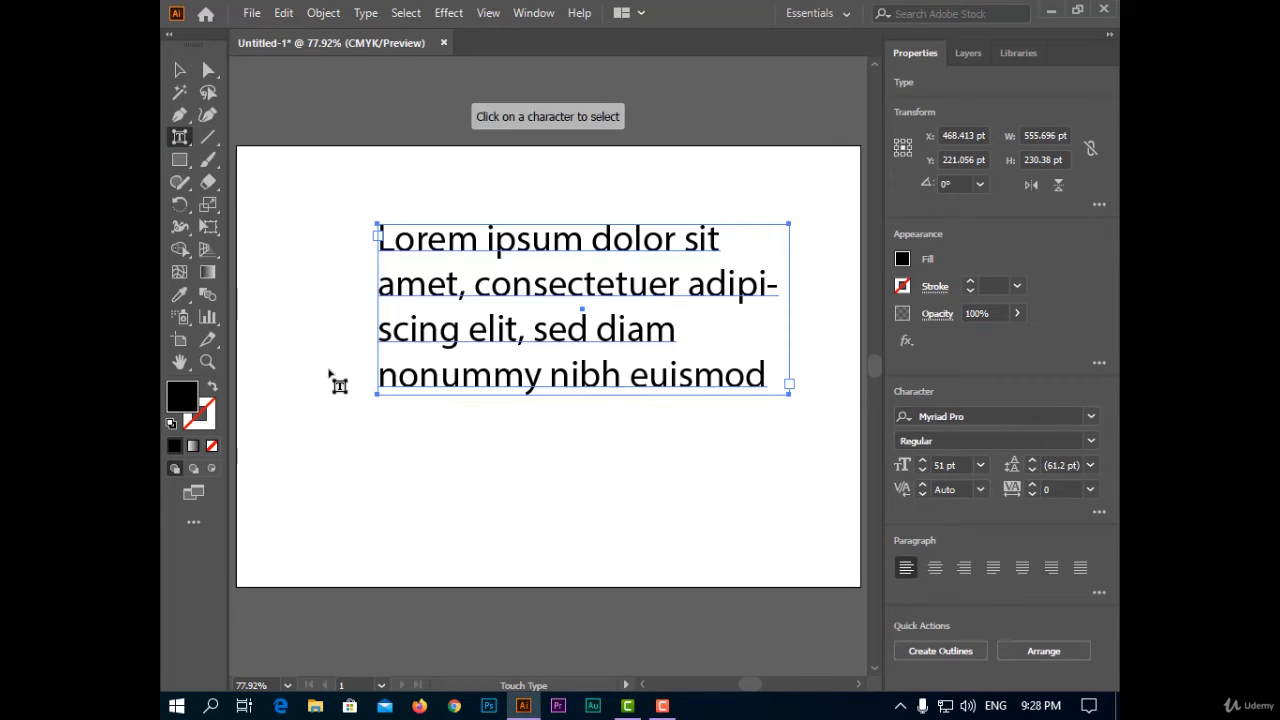
left_click(447, 287)
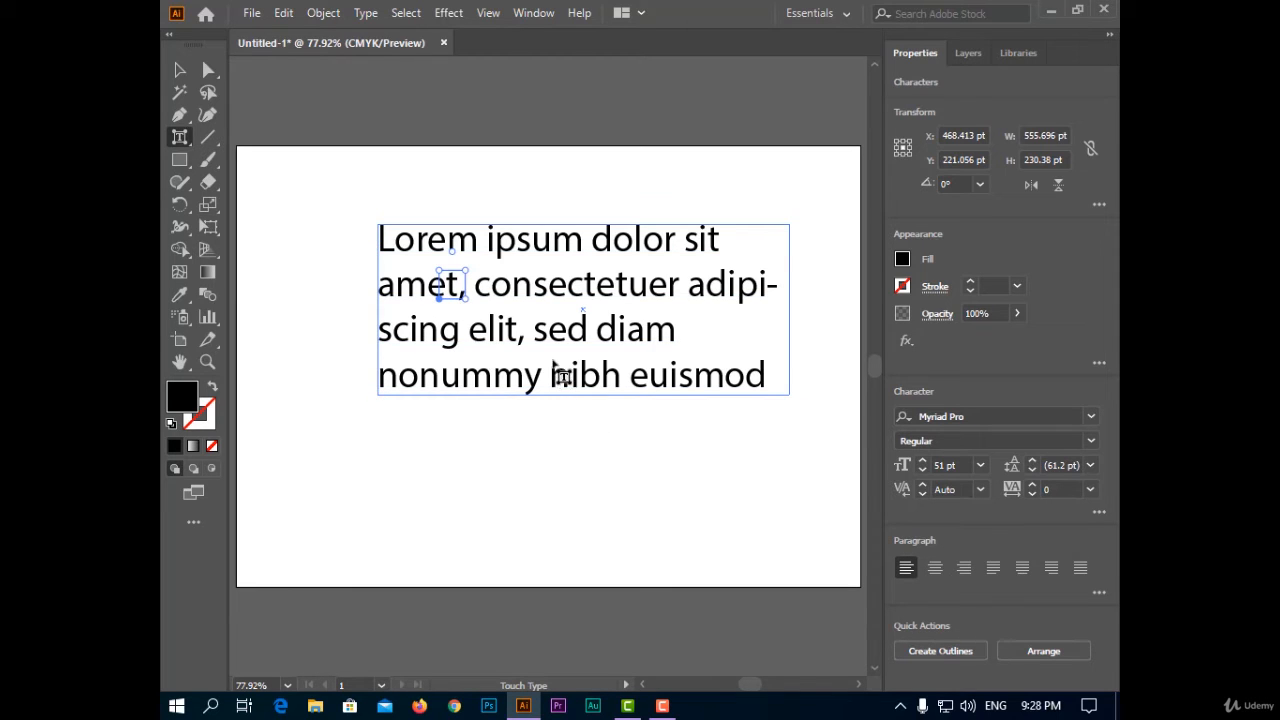
left_click_drag(466, 270, 482, 262)
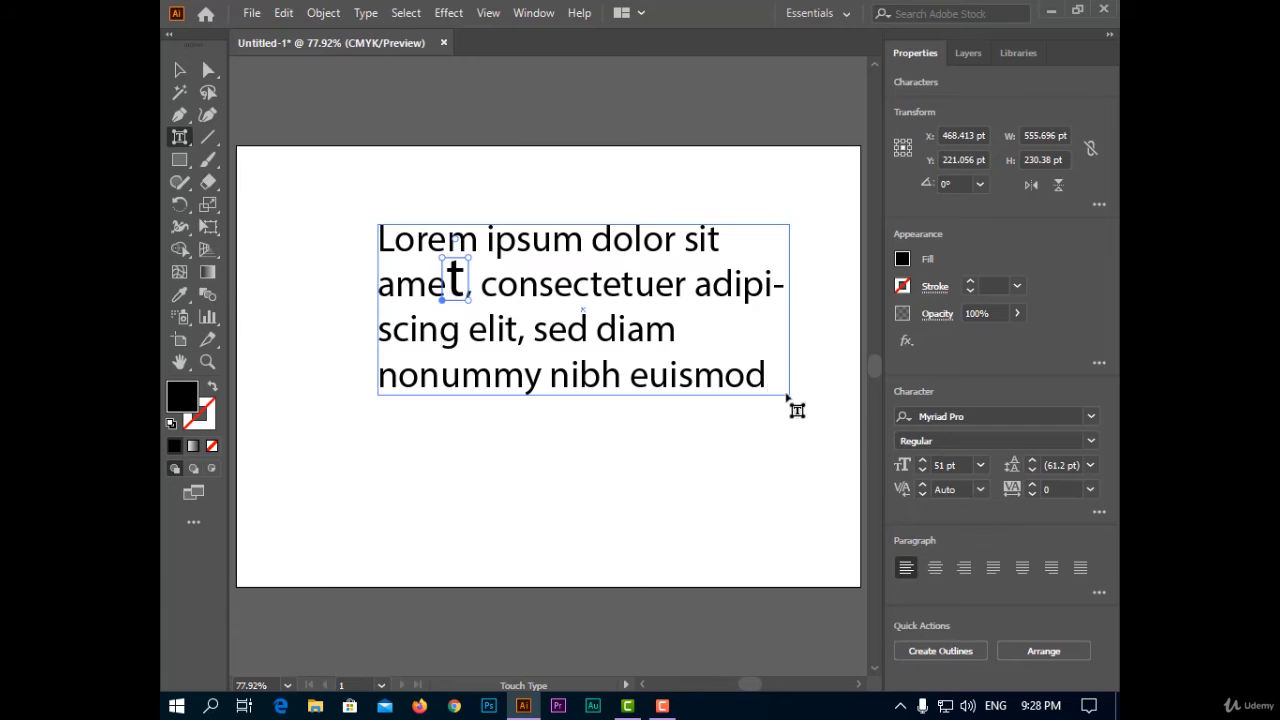
Set the enlarged letter "t" of "amet" to 56 pt and change it to a heavier font.
left_click(923, 461)
left_click(923, 461)
left_click(923, 461)
left_click(923, 461)
left_click(923, 461)
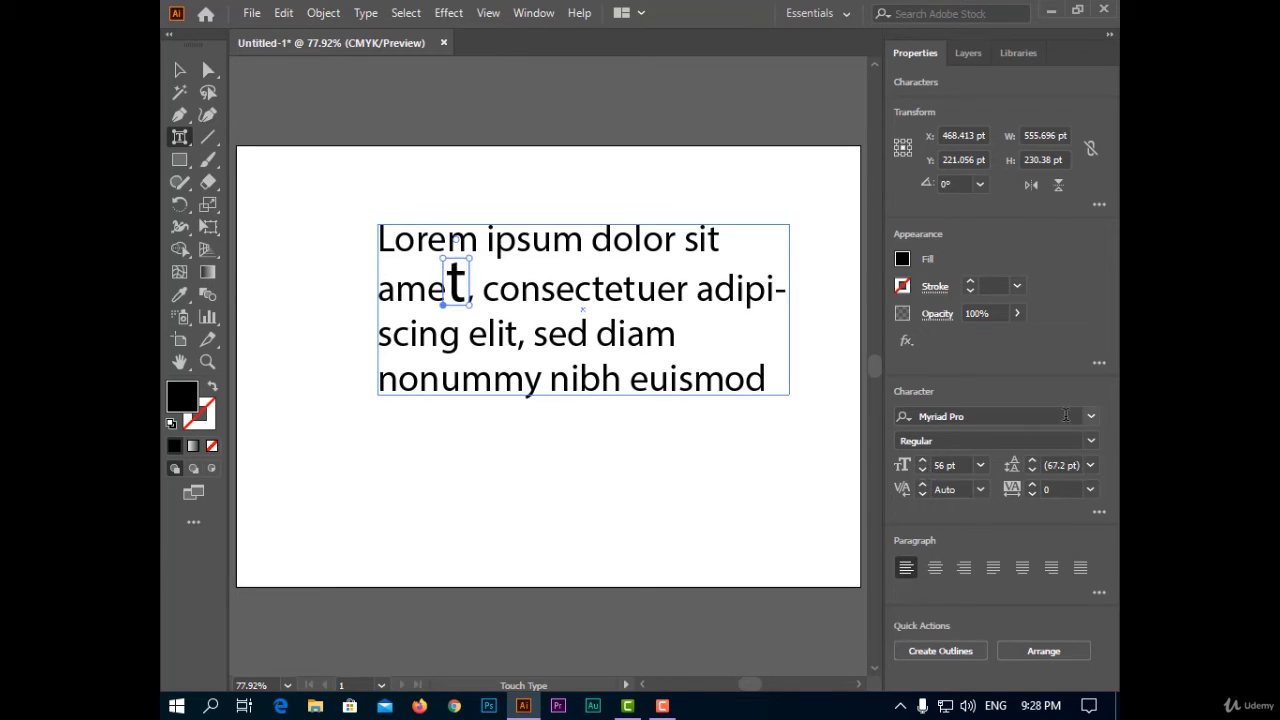
left_click(1091, 418)
left_click(857, 569)
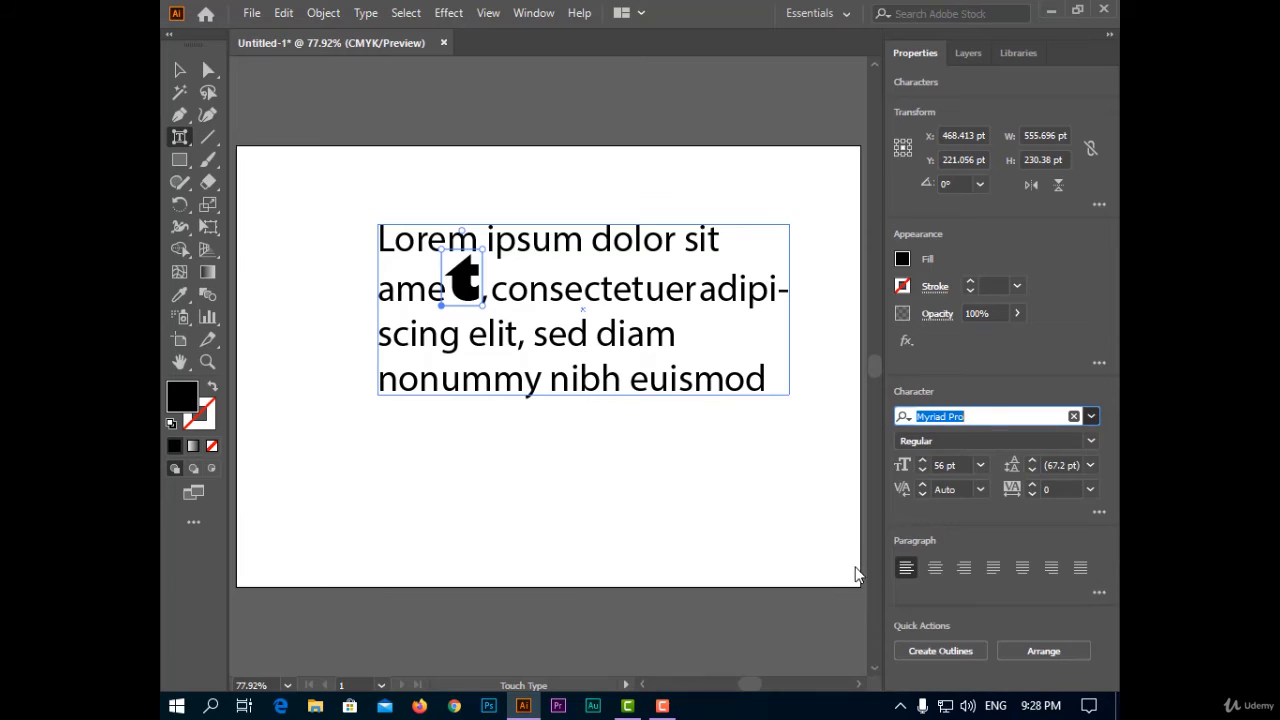
left_click(180, 70)
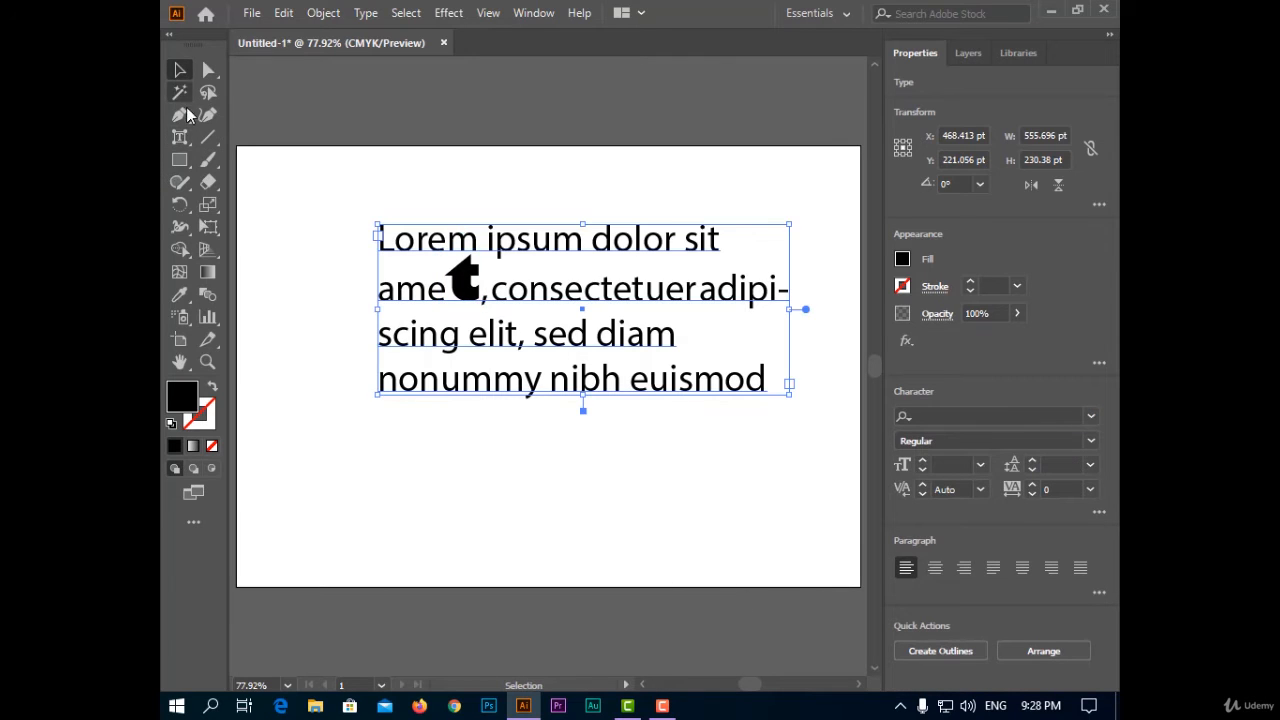
Change the second "e" of "consectetuer" to the Berlin Sans FB Demi Bold font with the Touch Type tool.
left_click(180, 137)
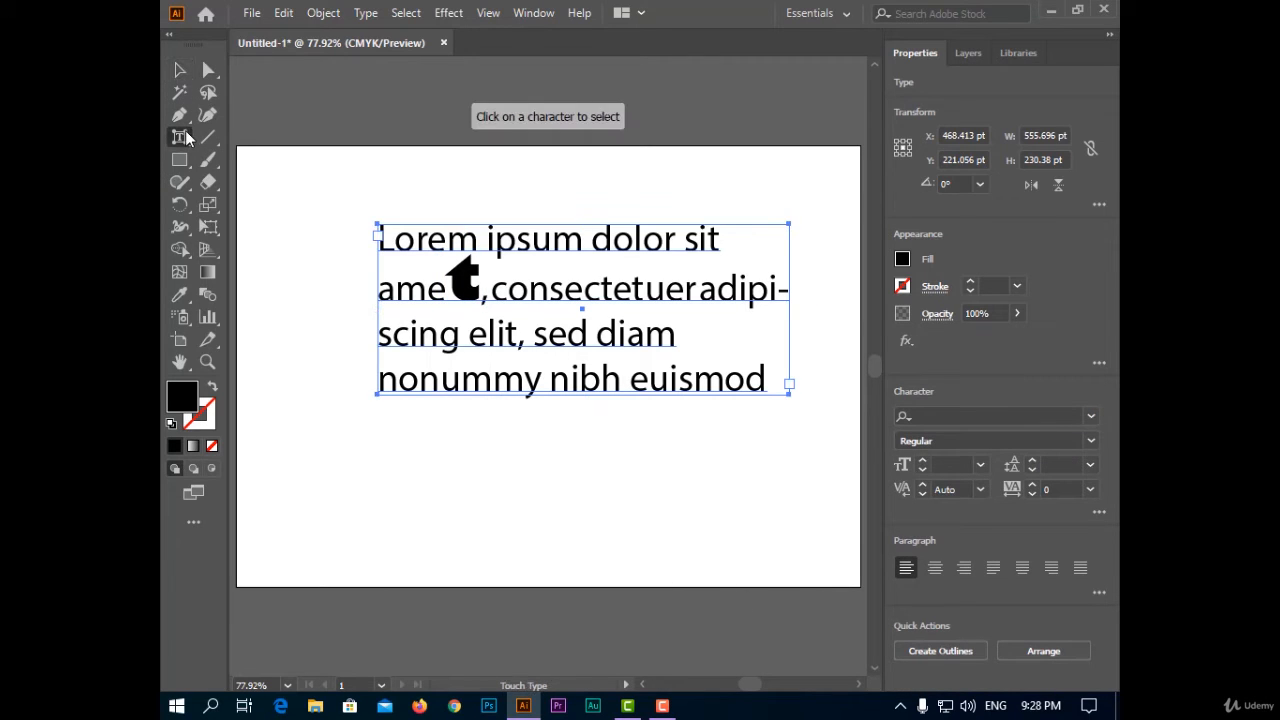
left_click(632, 302)
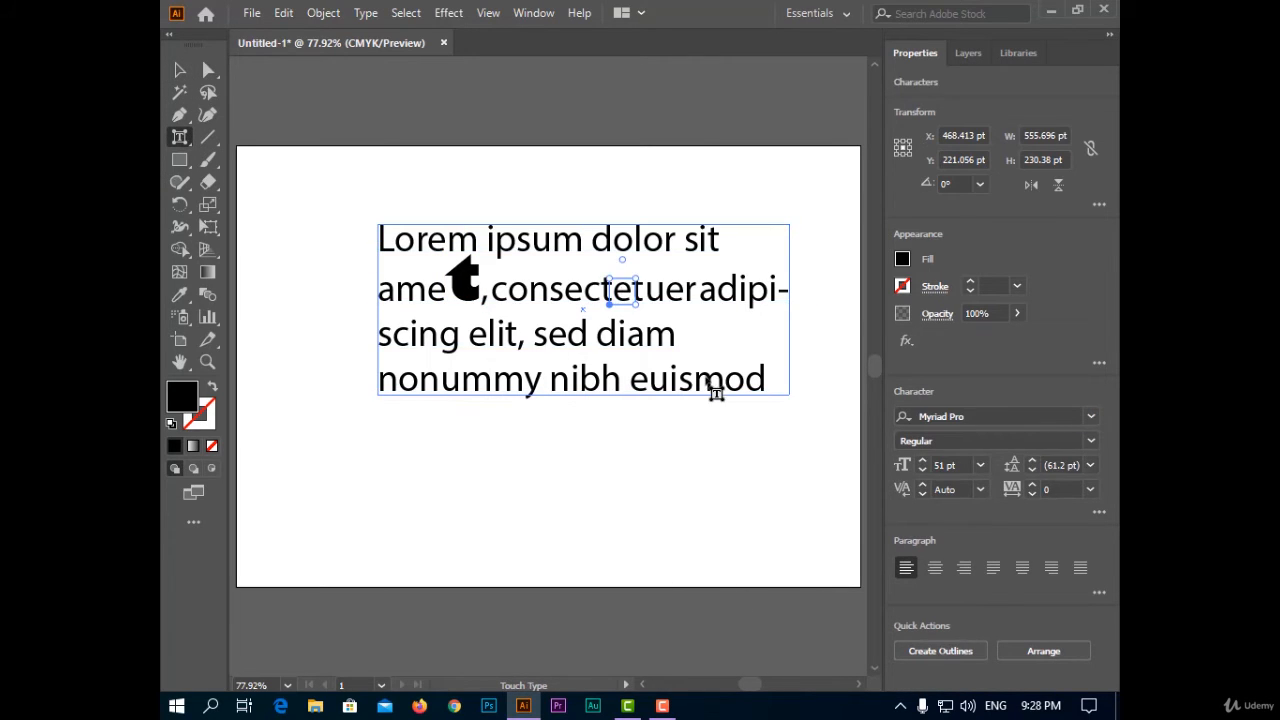
left_click(928, 441)
left_click(1087, 447)
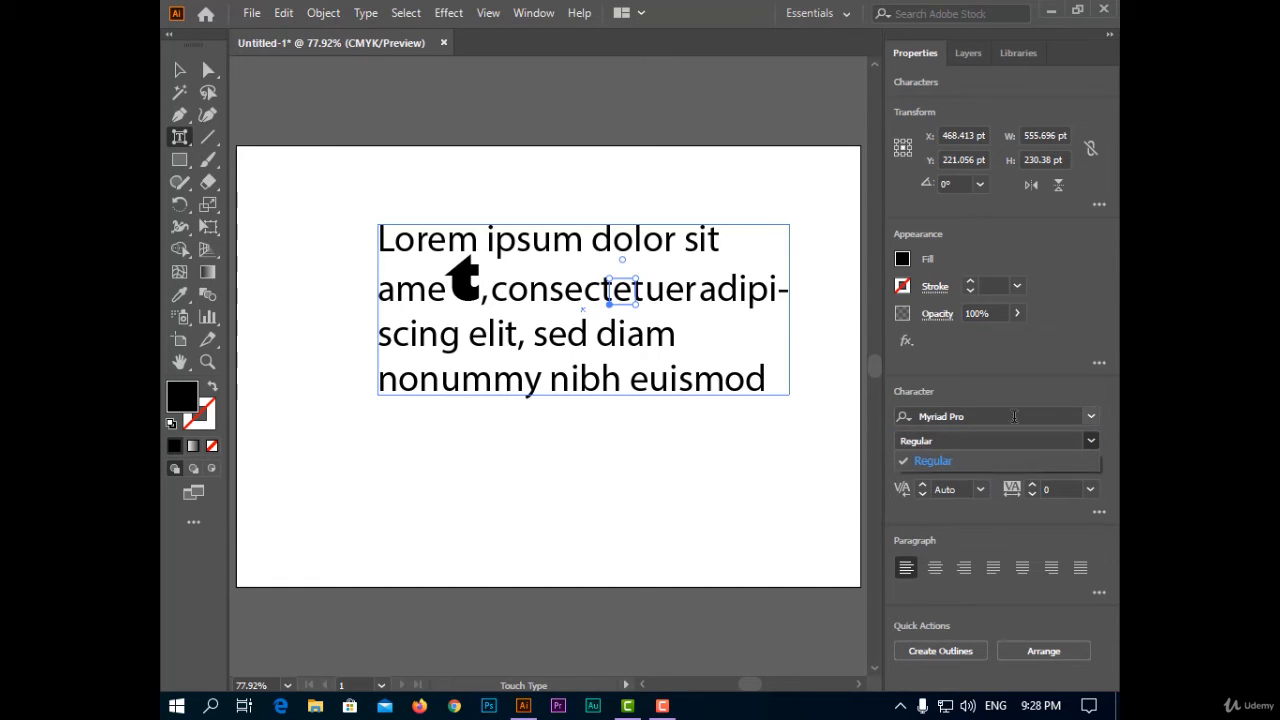
left_click(1014, 416)
left_click(1092, 416)
left_click(888, 571)
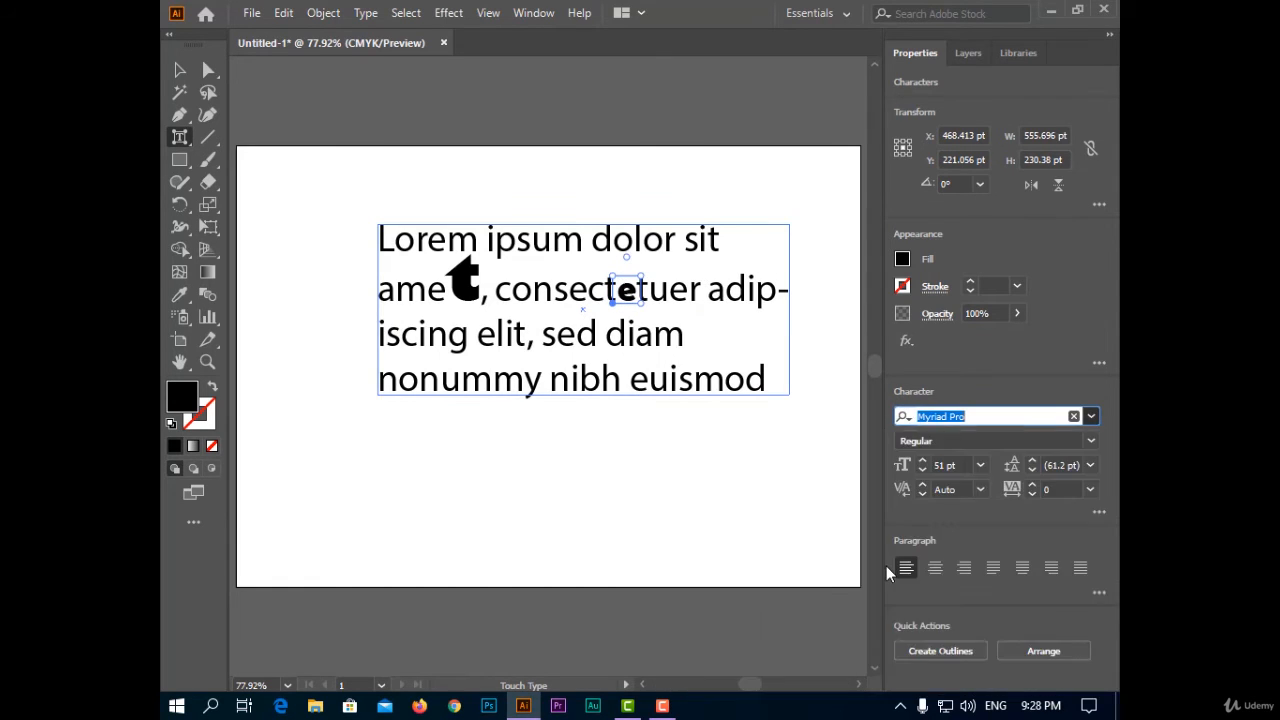
Reduce the restyled "e" of "consectetuer" to 45 pt and deselect the text frame.
left_click(923, 470)
left_click(923, 470)
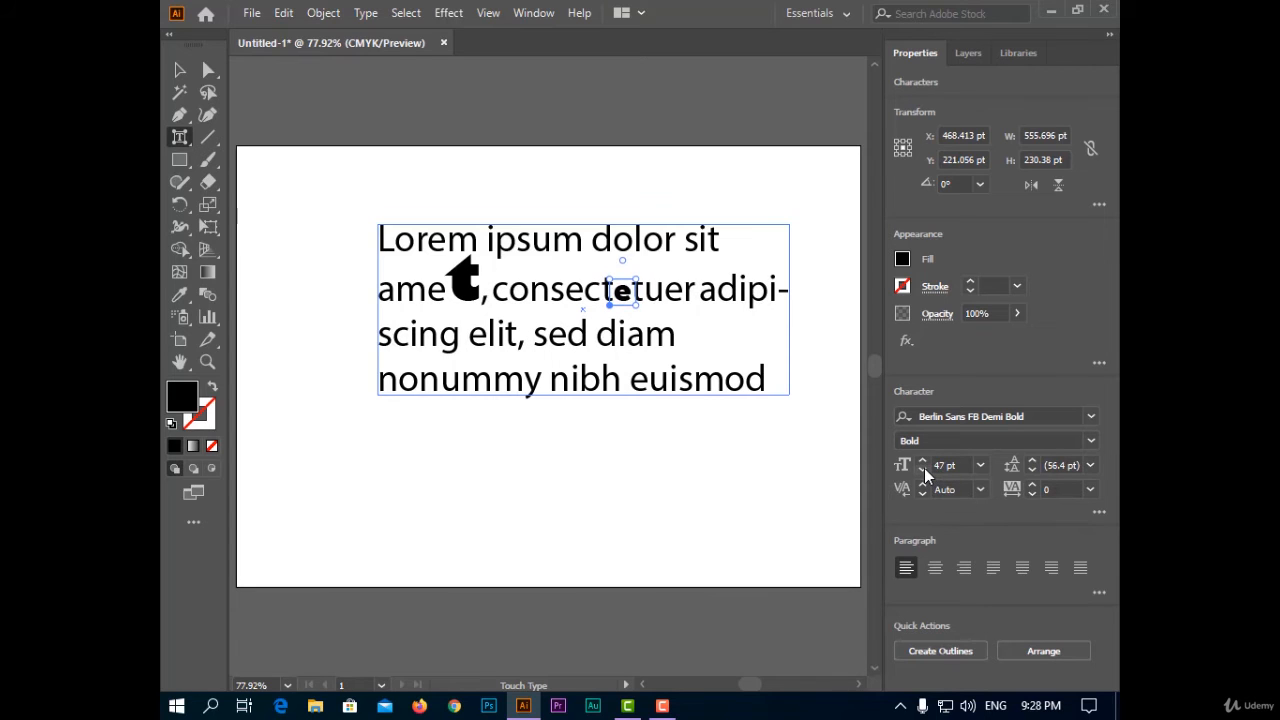
left_click(923, 470)
left_click(180, 70)
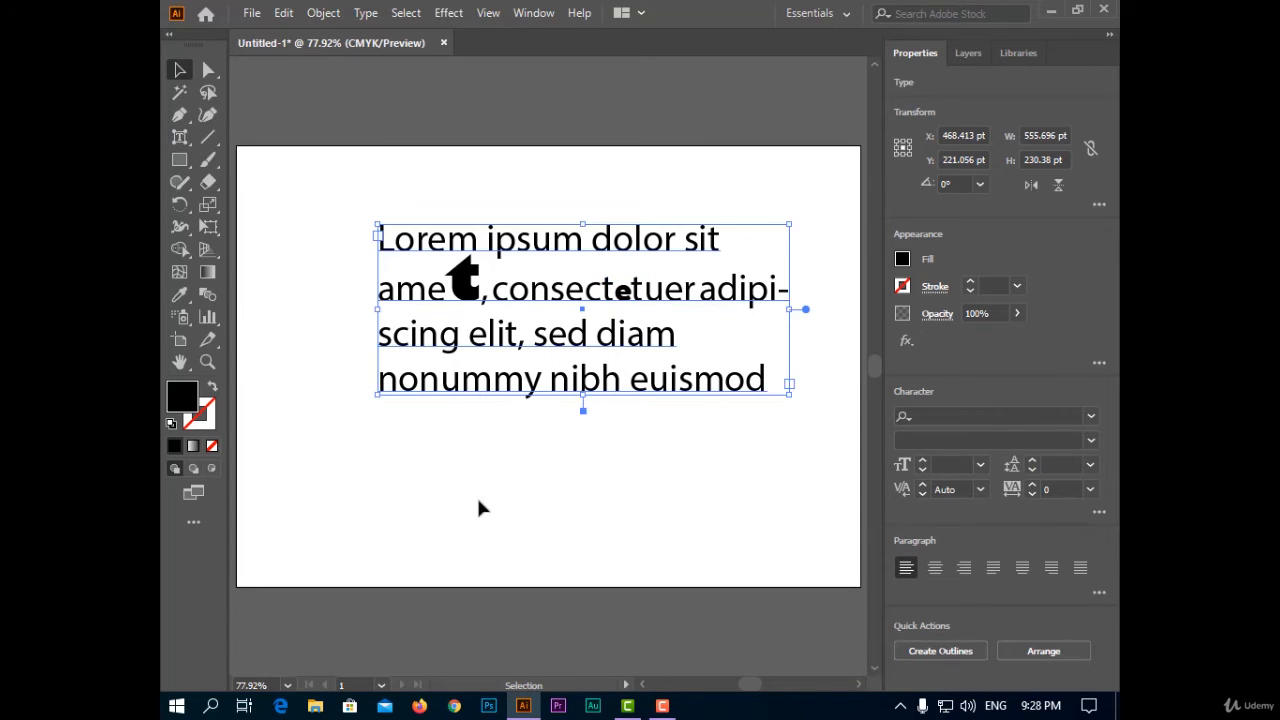
left_click(480, 501)
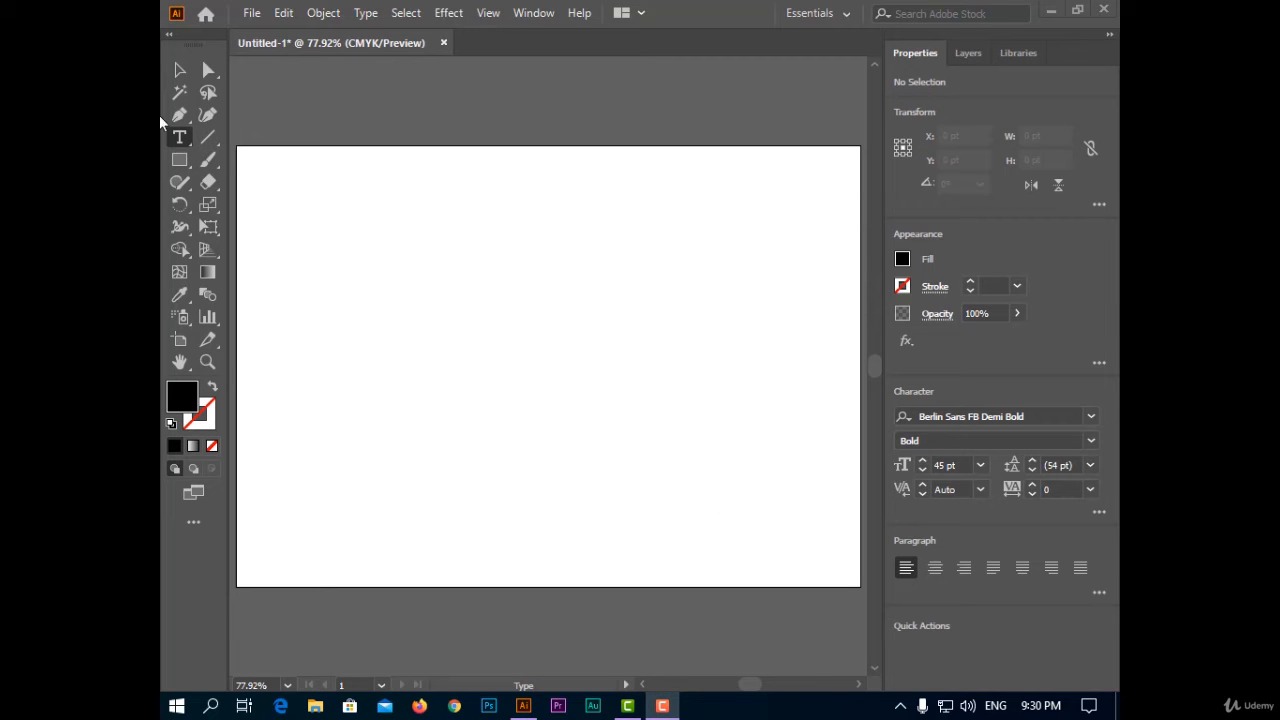
Create a placeholder text frame on the empty artboard's left half and shrink it to about 289 × 341 pt so the text overflows.
left_click_drag(274, 178, 510, 485)
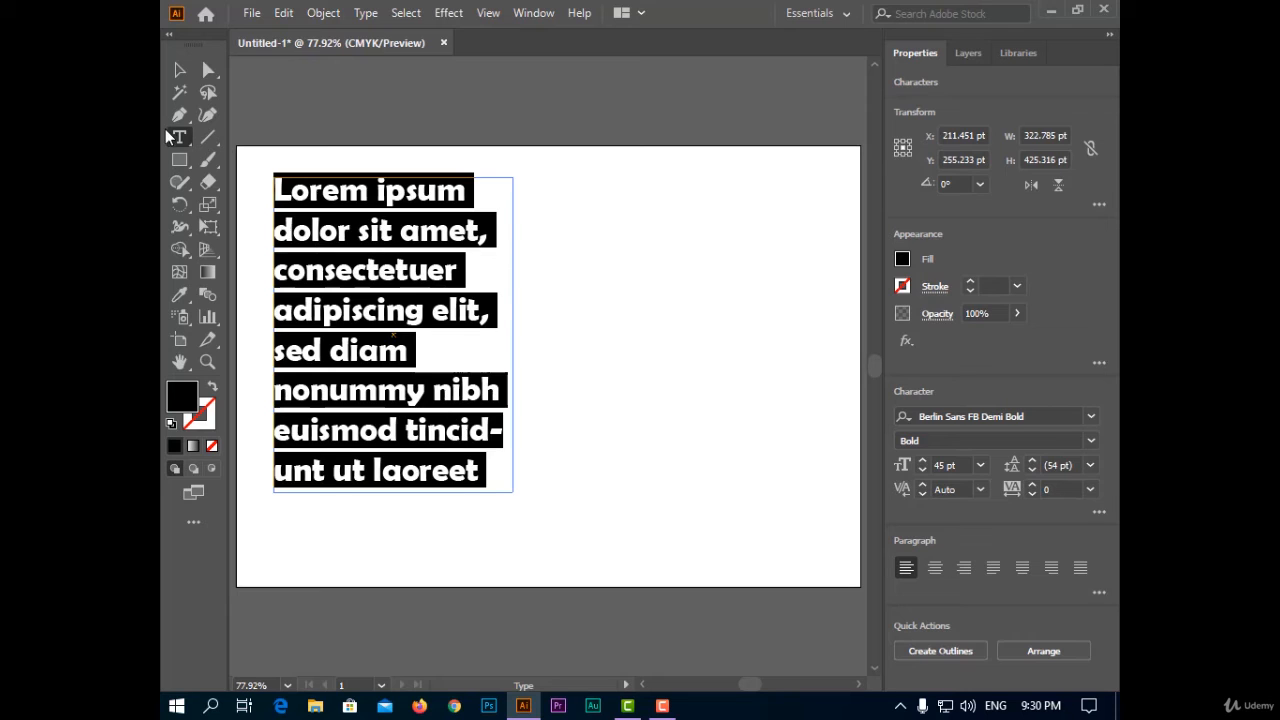
left_click(179, 69)
left_click_drag(512, 490, 488, 421)
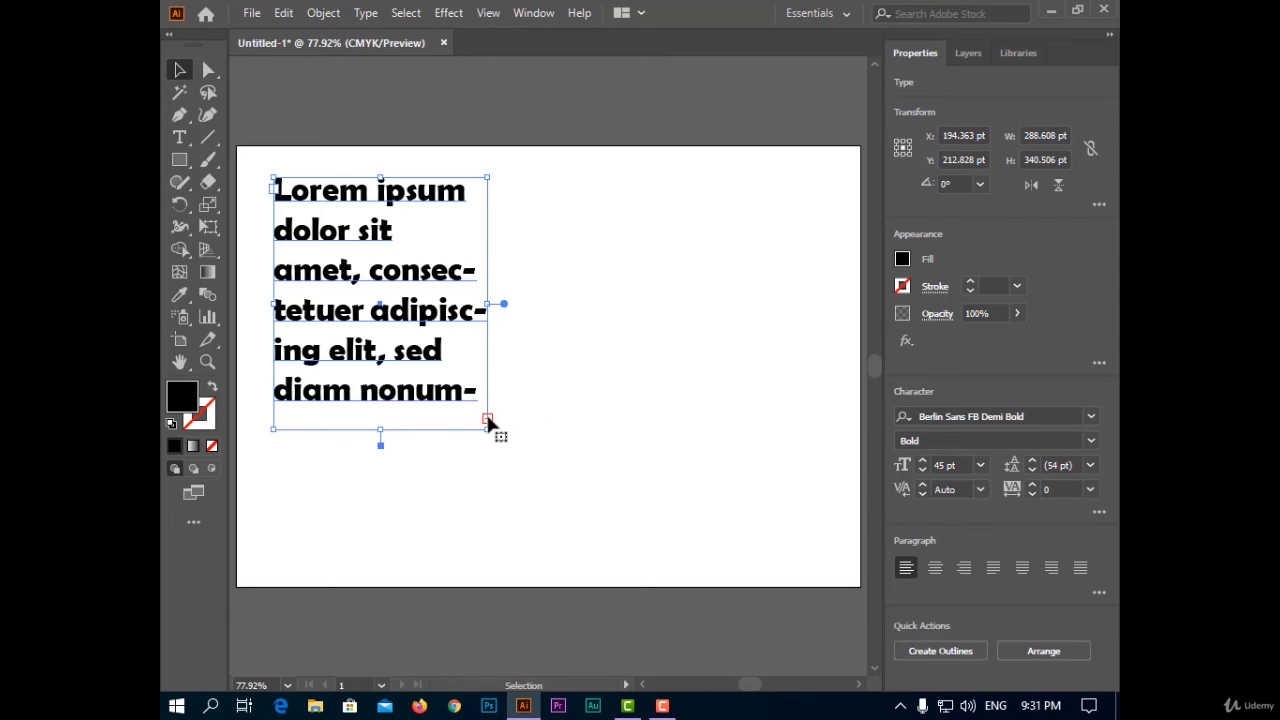
Thread the overflow text into a second, equally sized frame beside the first, and shorten the first frame to just below its fourth line.
key("t")
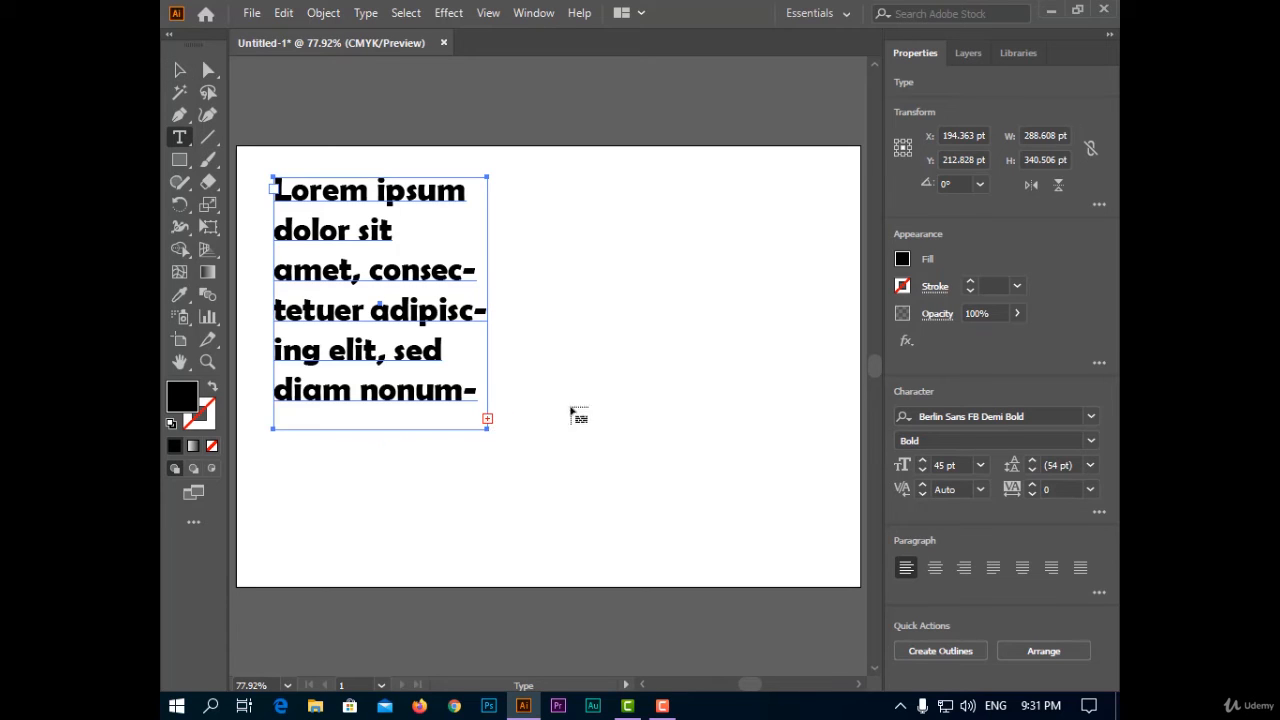
left_click(530, 179)
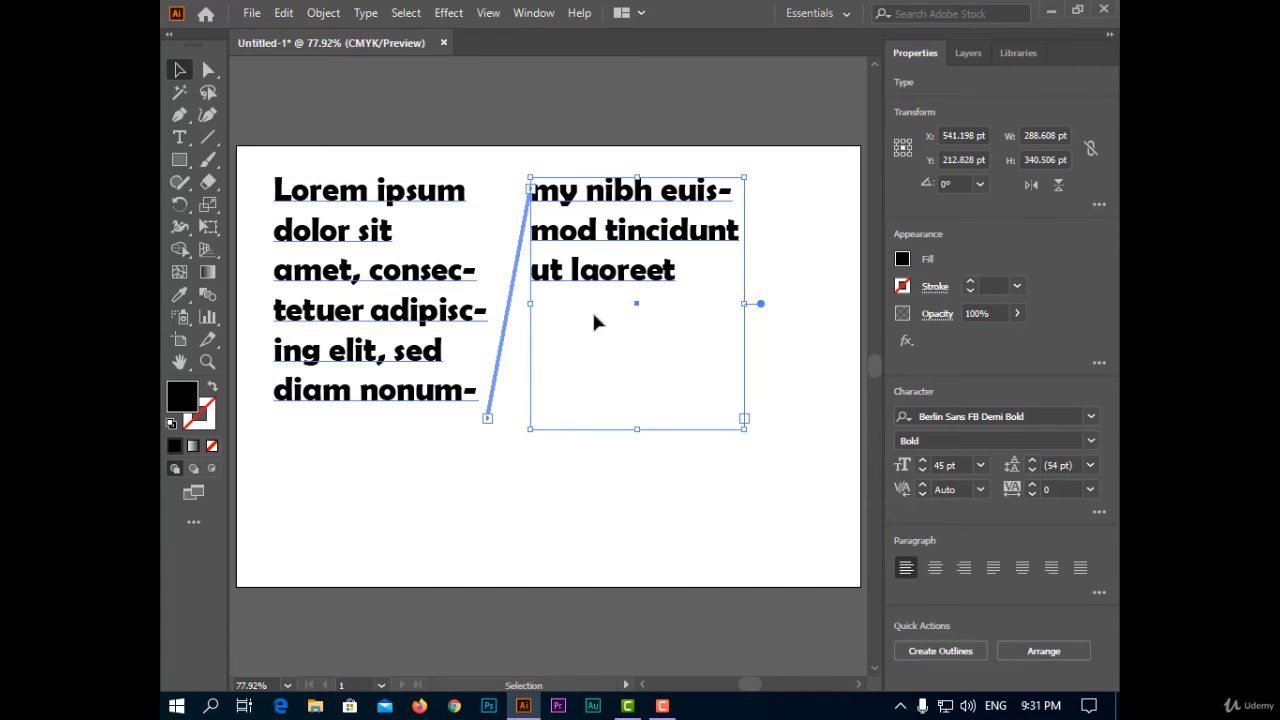
left_click(400, 385)
left_click_drag(385, 428, 396, 363)
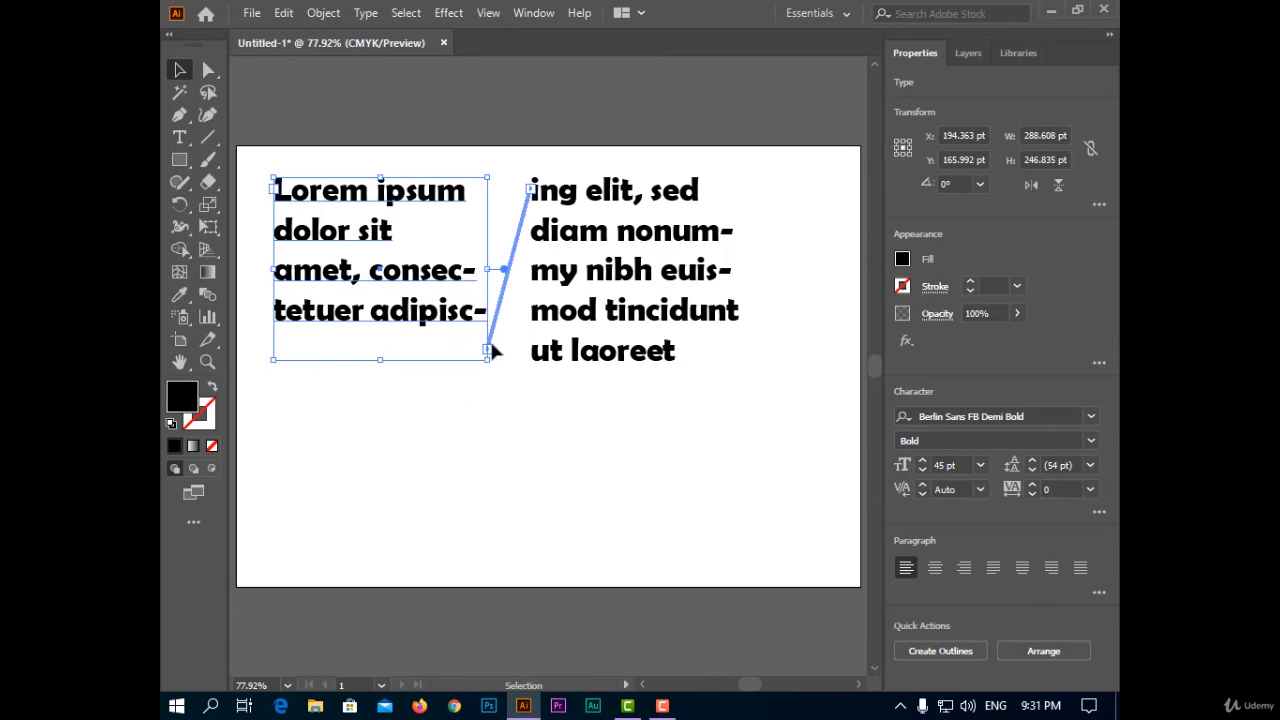
mouse_move(380, 360)
left_mouse_down()
mouse_move(382, 437)
mouse_move(386, 357)
left_mouse_up()
left_click(687, 453)
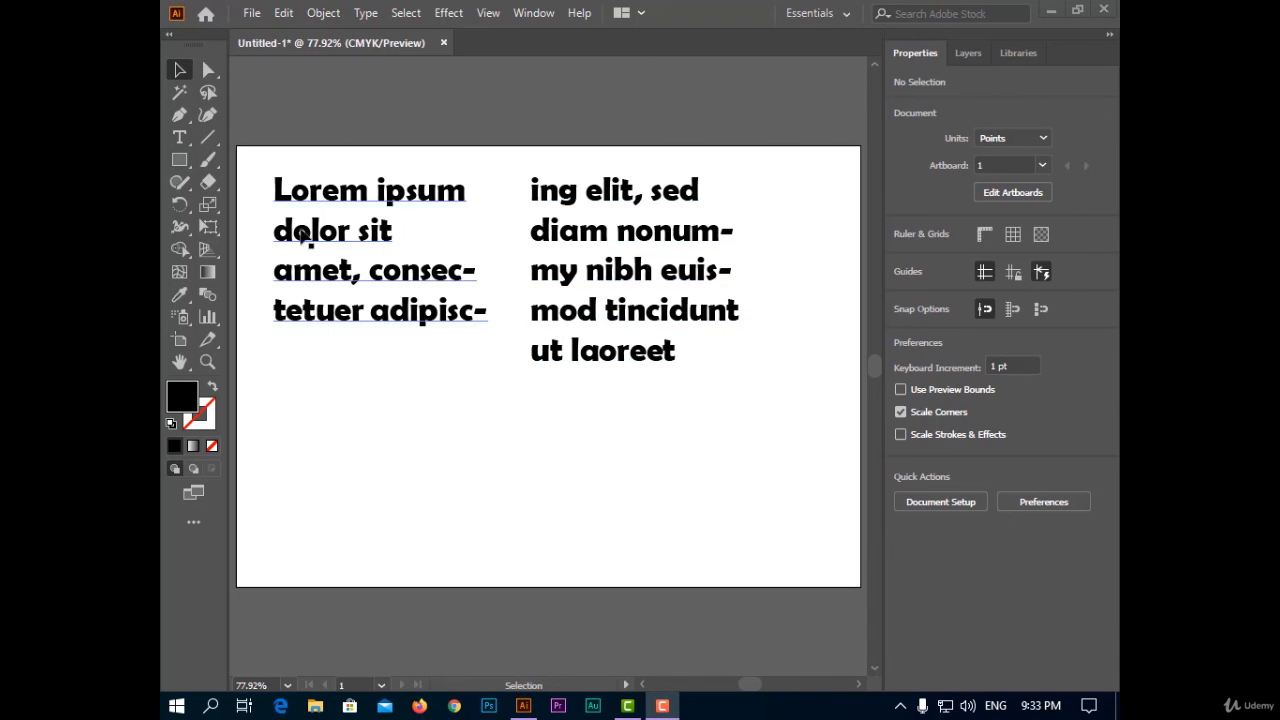
Select all the text across both threaded frames with the Type tool.
left_click(180, 137)
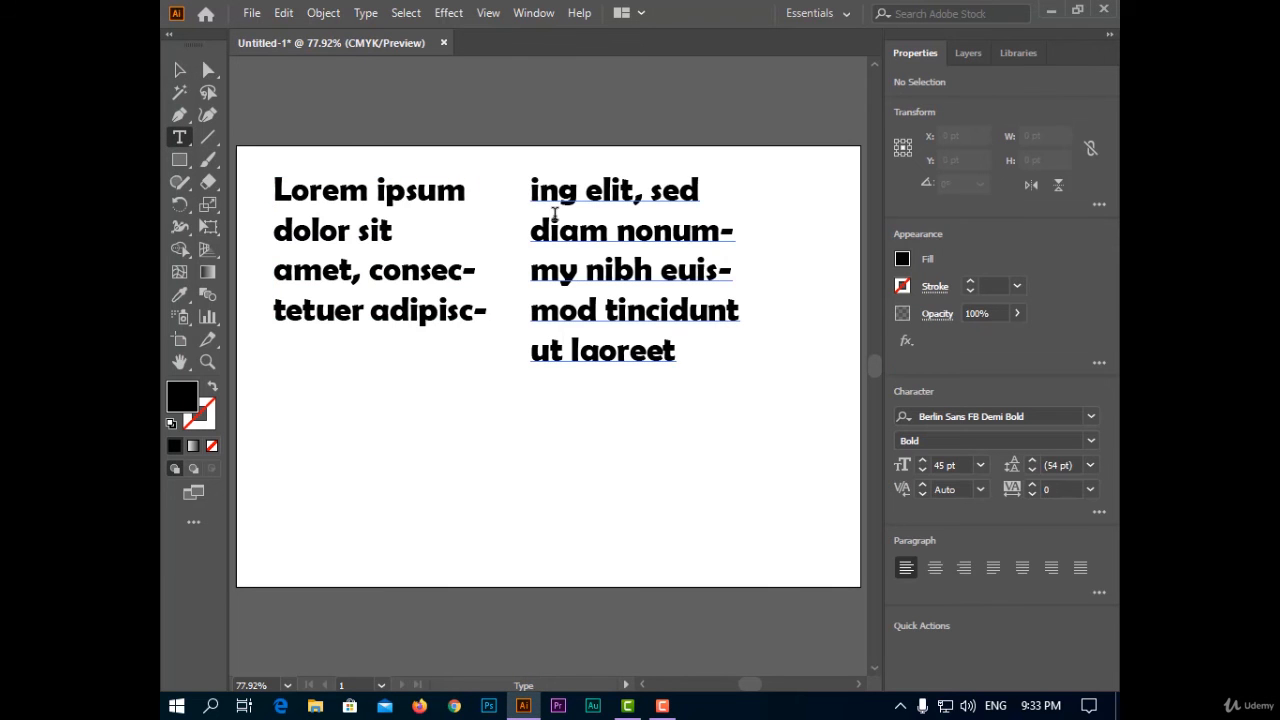
left_click(553, 213)
key("ctrl+a")
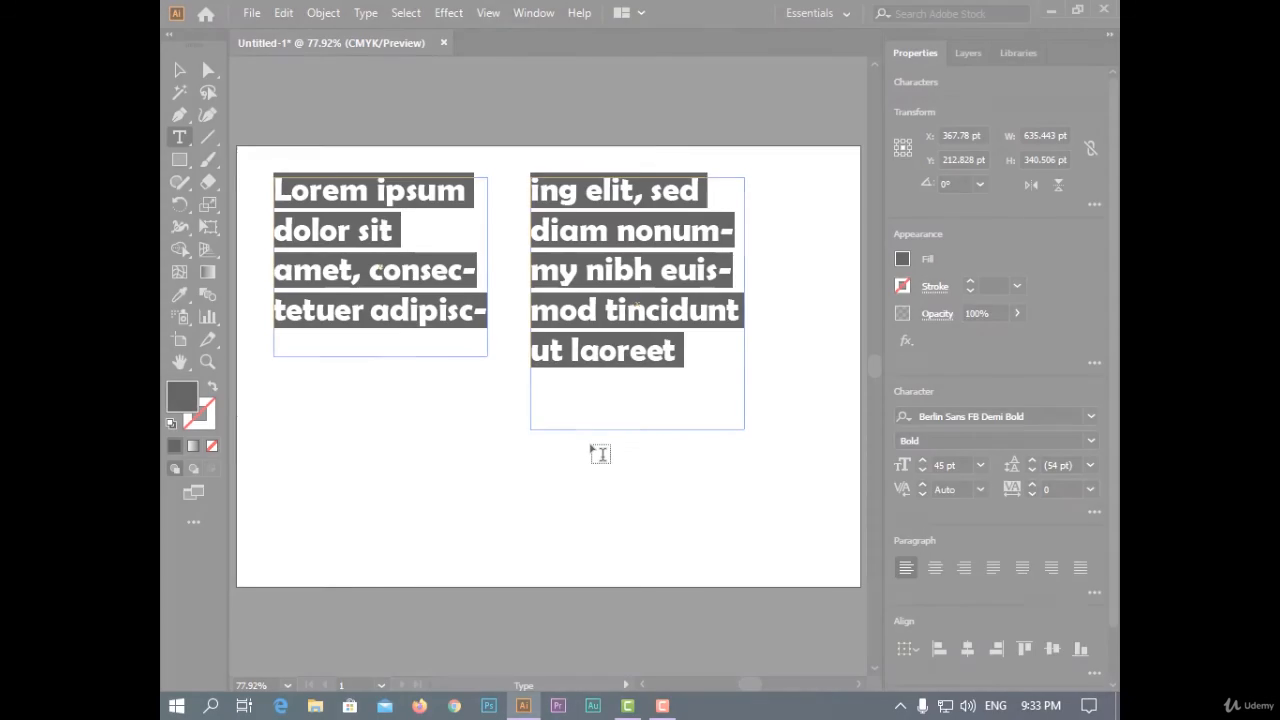